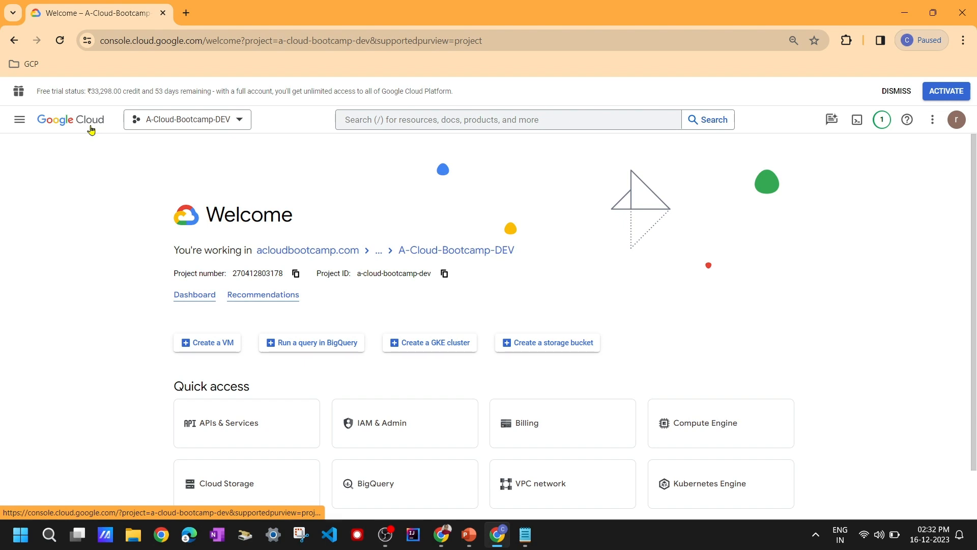
# Open the VPC networks list and examine the default network's subnets, mode, firewall rules and global dynamic routing
pyautogui.click(19, 120)
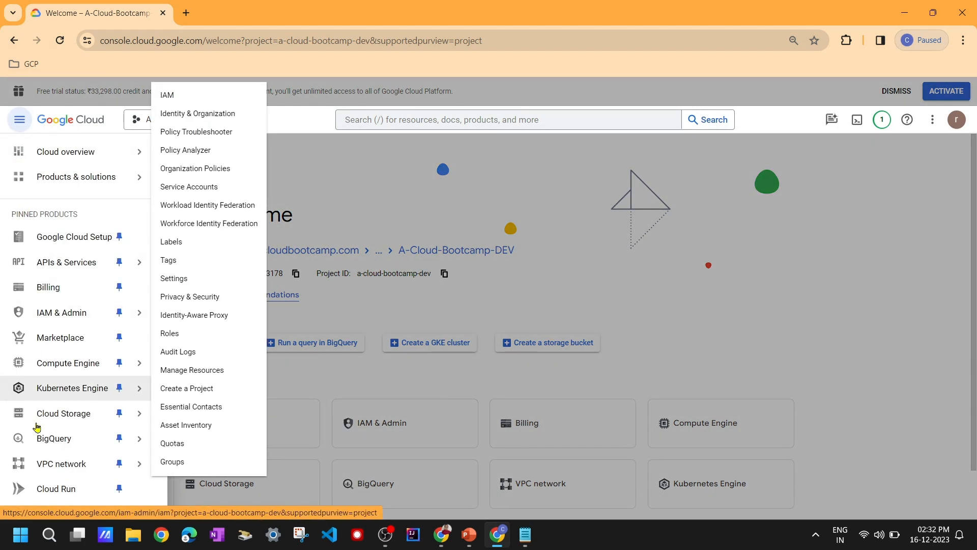
pyautogui.click(75, 464)
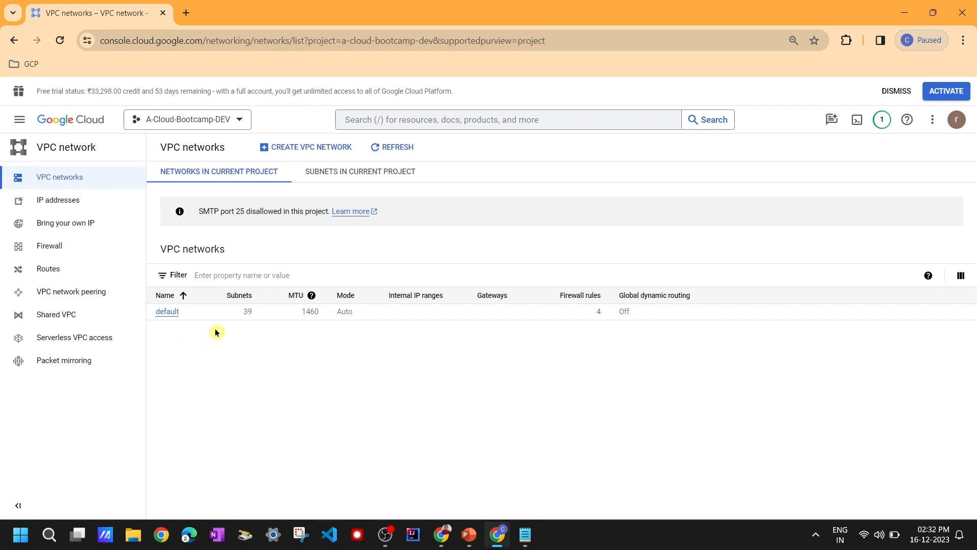
pyautogui.doubleClick(249, 311)
pyautogui.click(251, 352)
pyautogui.doubleClick(346, 312)
pyautogui.doubleClick(598, 311)
pyautogui.click(596, 340)
pyautogui.doubleClick(624, 314)
pyautogui.click(637, 350)
# Open the default network's details and review its overview, including MTU, subnet creation mode and dynamic routing mode
pyautogui.click(167, 312)
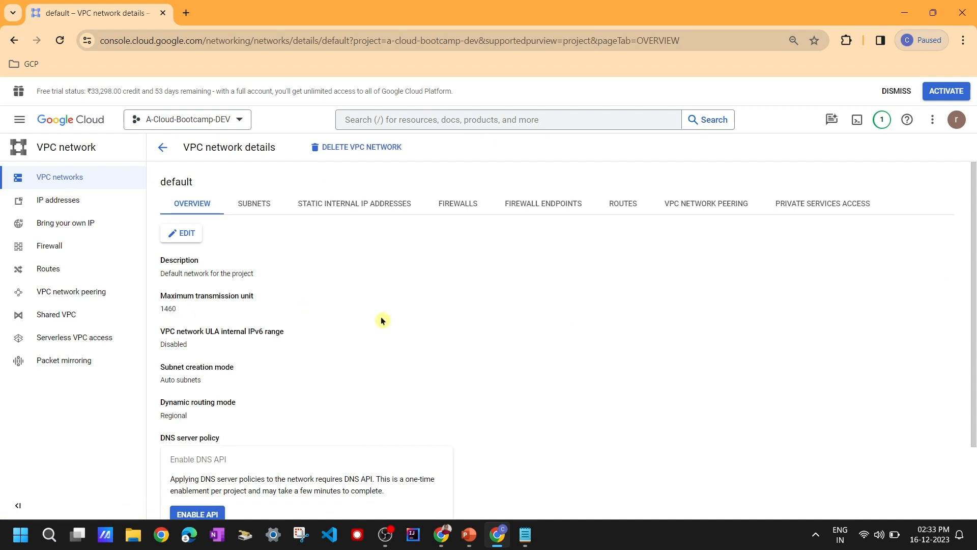
pyautogui.scroll(-2, 382, 319)
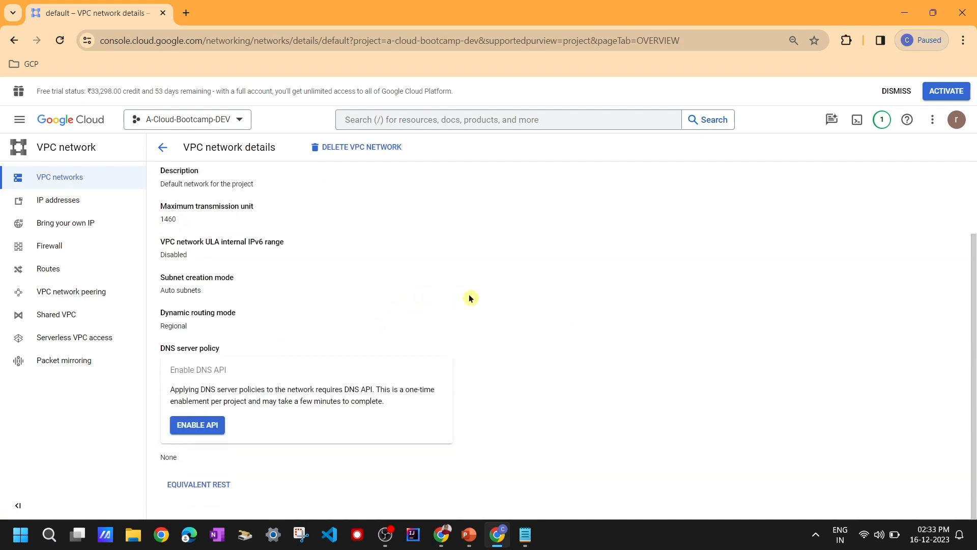
pyautogui.scroll(2, 470, 298)
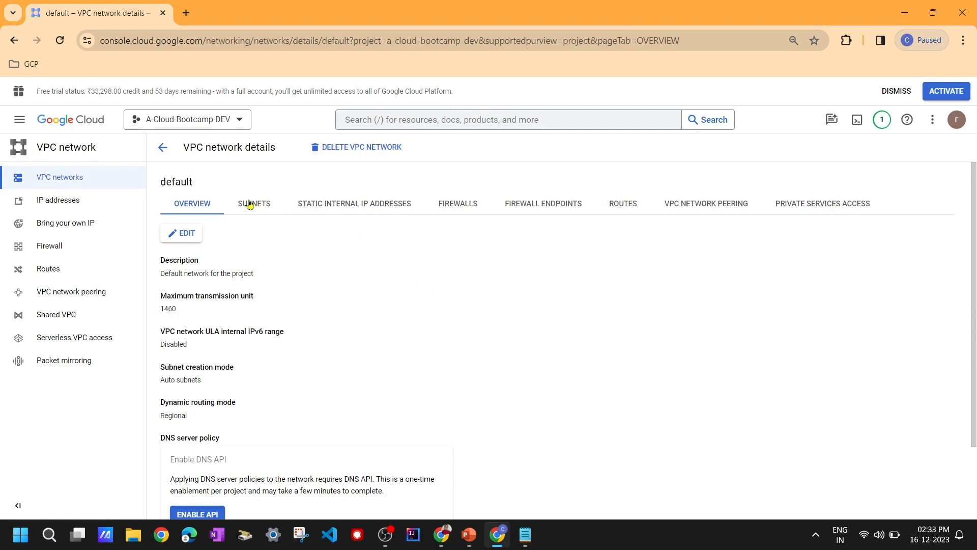
# Expand vpc-firewall-rules among the default network's firewalls, examine the rules, and return to the VPC networks list
pyautogui.click(456, 203)
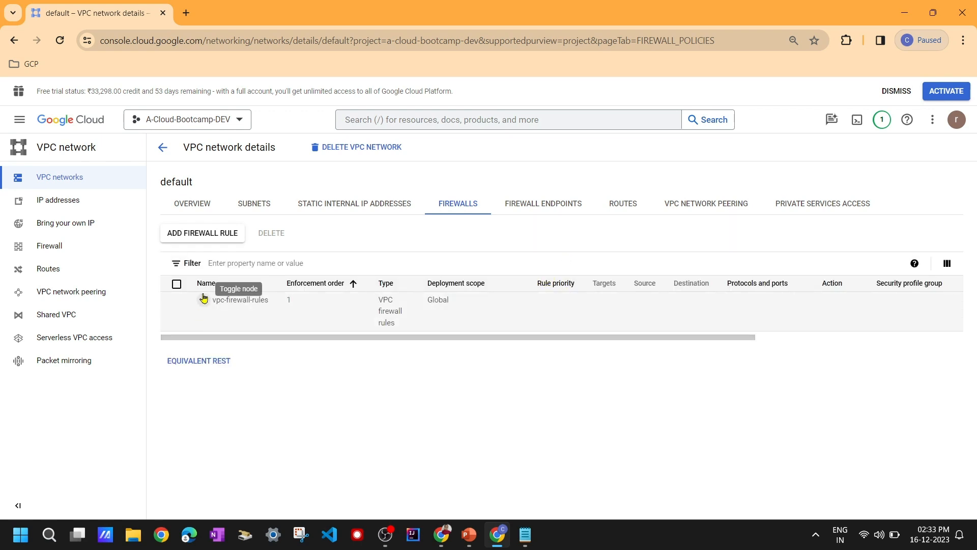
pyautogui.click(203, 299)
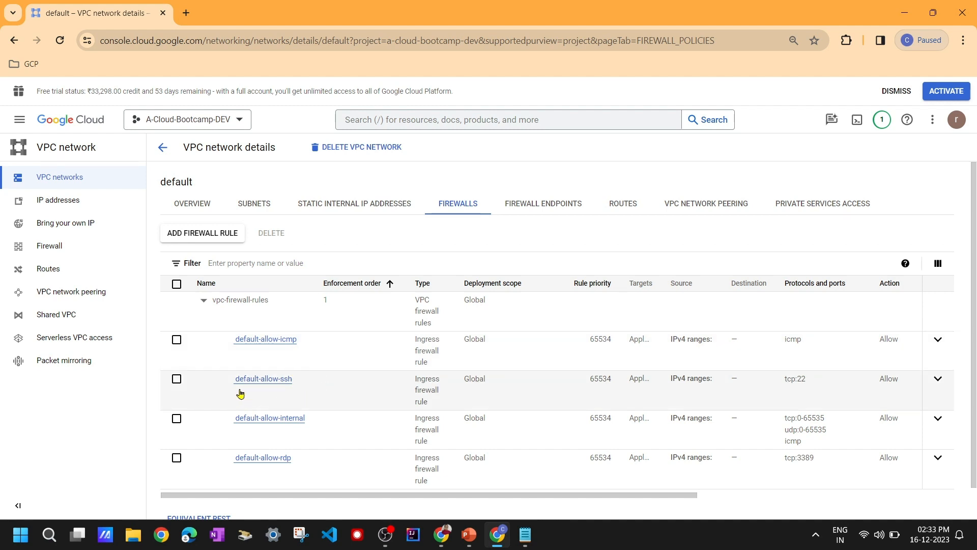
pyautogui.scroll(-1, 275, 439)
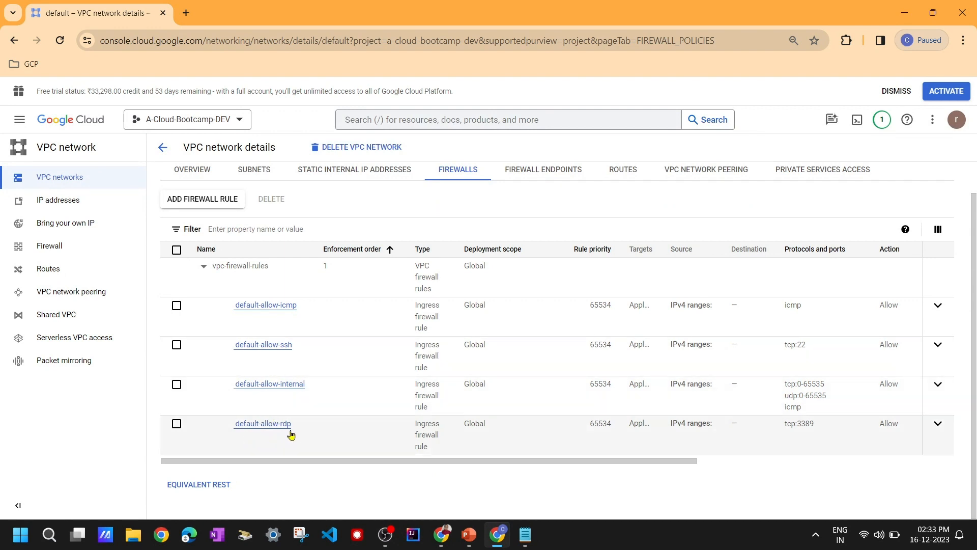
pyautogui.scroll(1, 298, 386)
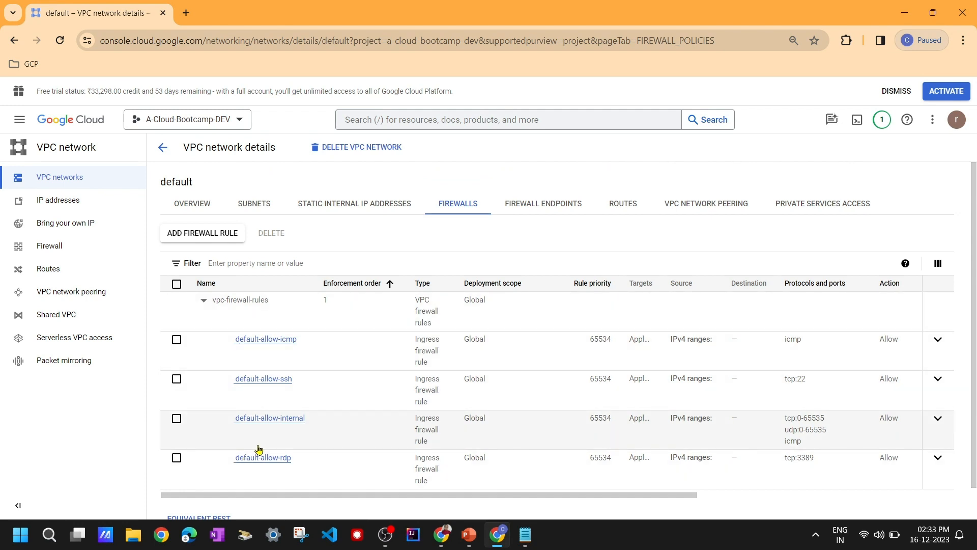
pyautogui.click(163, 147)
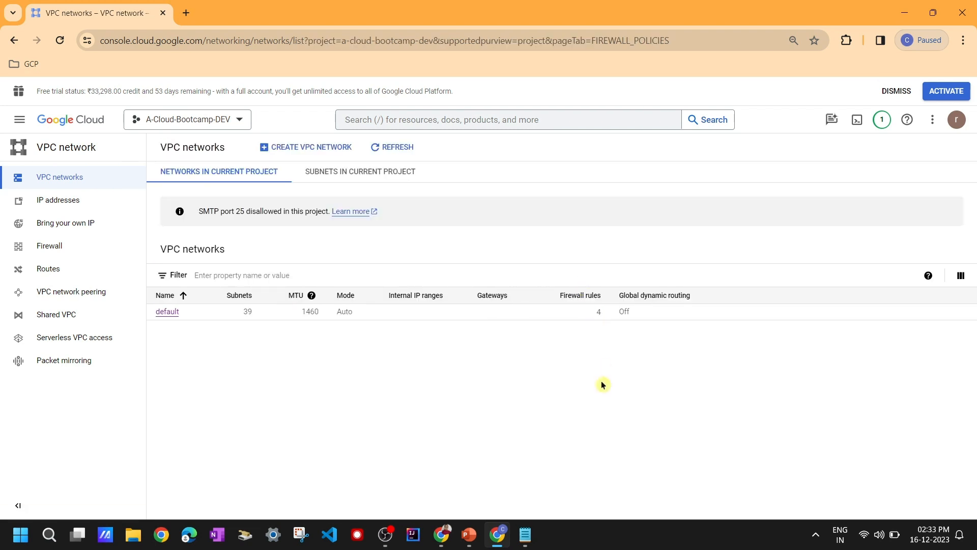
# Reopen the default network, check its routes and overview settings, and return to the VPC networks list
pyautogui.click(167, 313)
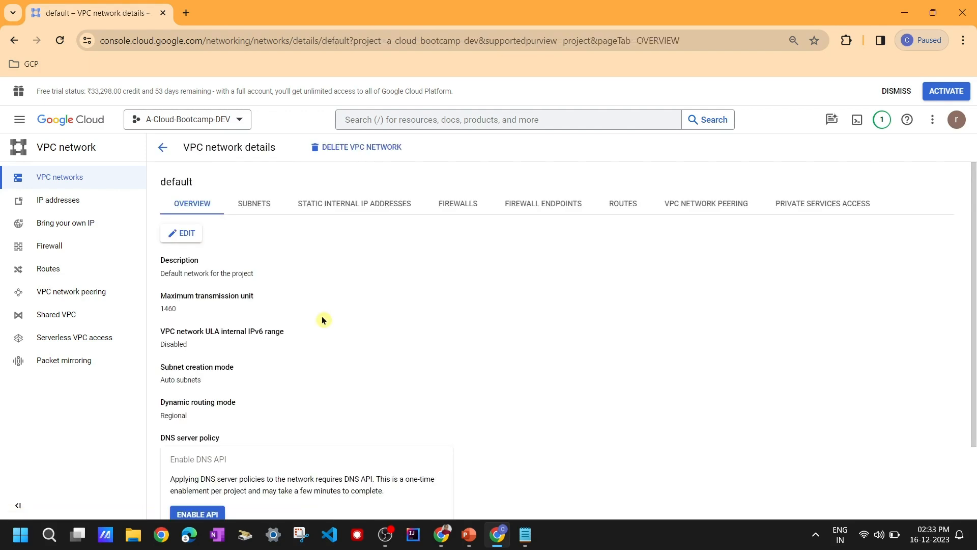
pyautogui.scroll(-2, 323, 319)
pyautogui.scroll(2, 323, 320)
pyautogui.click(613, 210)
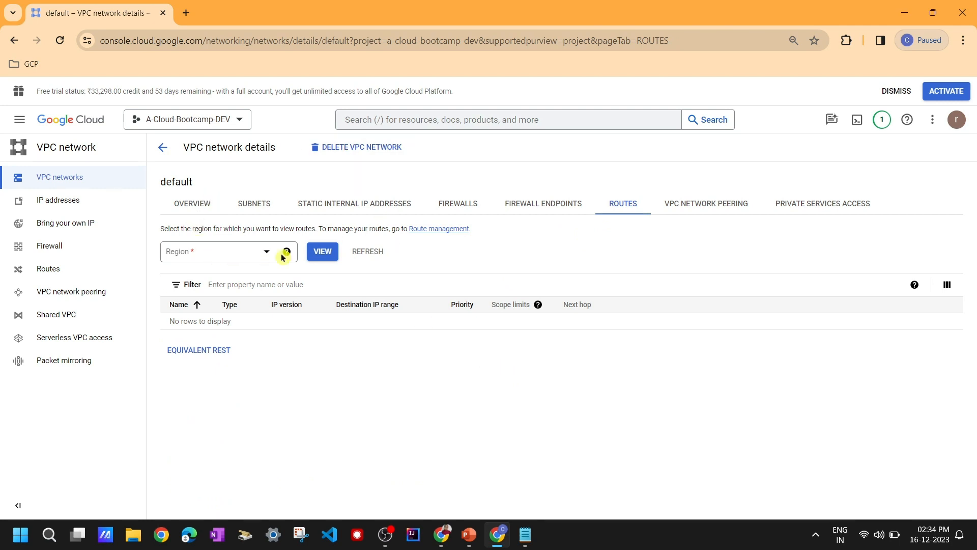
pyautogui.click(191, 206)
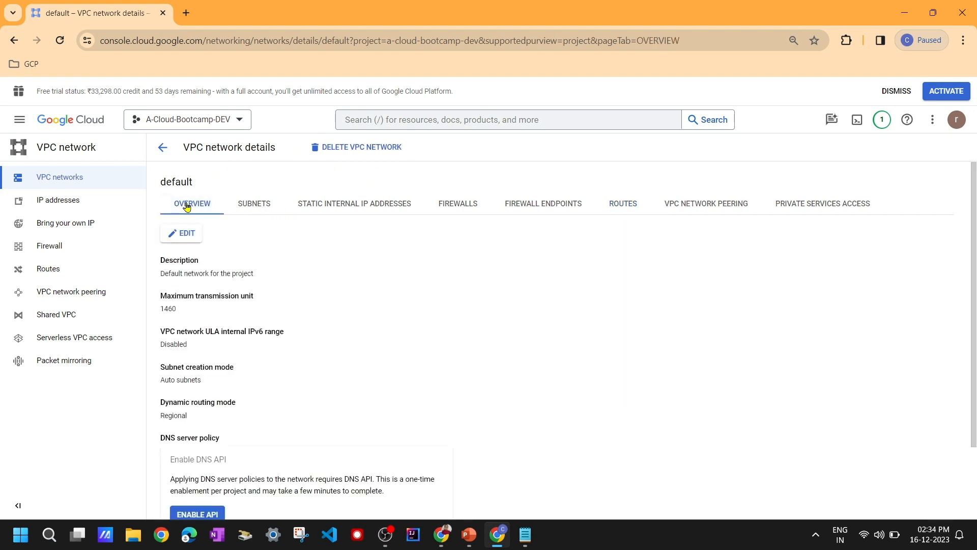
pyautogui.scroll(-2, 290, 402)
pyautogui.scroll(2, 333, 414)
pyautogui.click(163, 148)
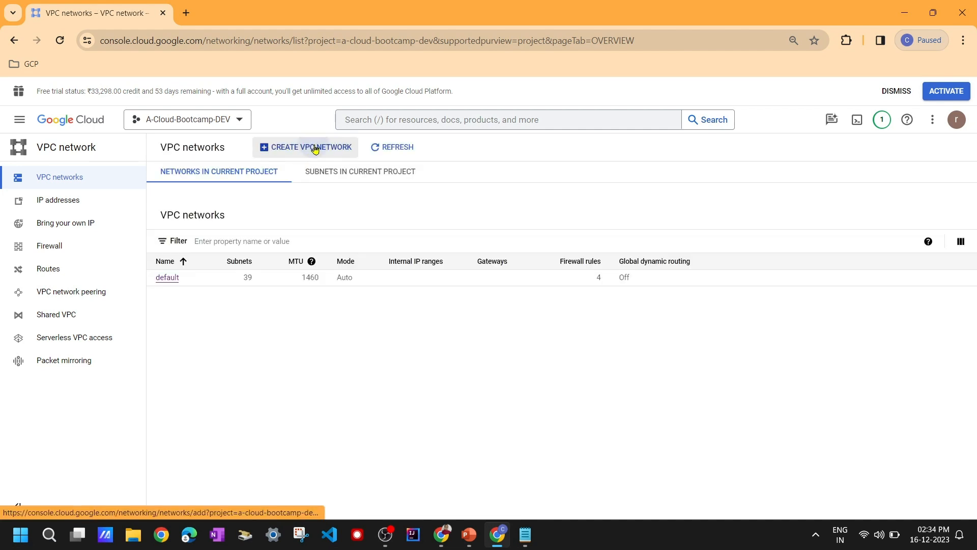
# Examine the subnet, firewall rule and dynamic routing options in the VPC network creation form, and leave it without creating a network
pyautogui.click(315, 148)
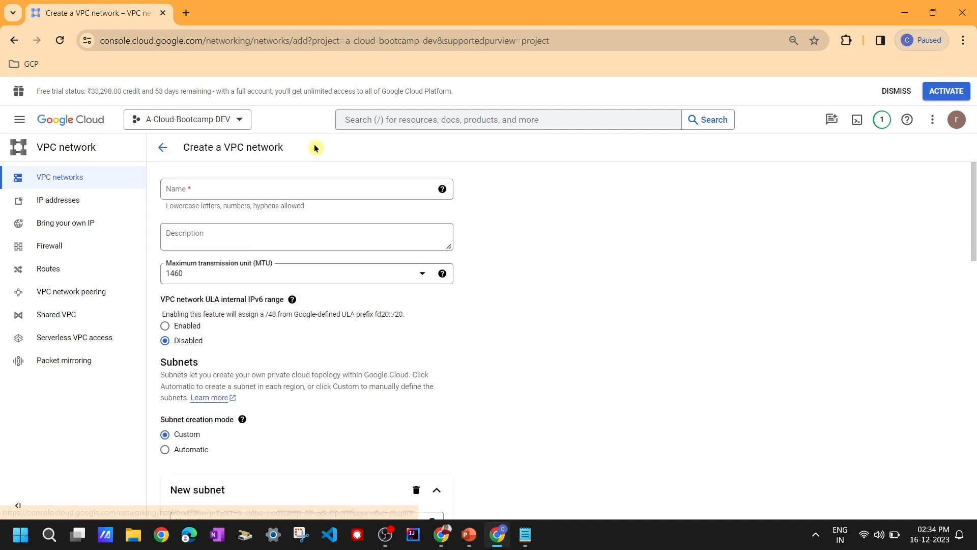
pyautogui.scroll(-4, 369, 341)
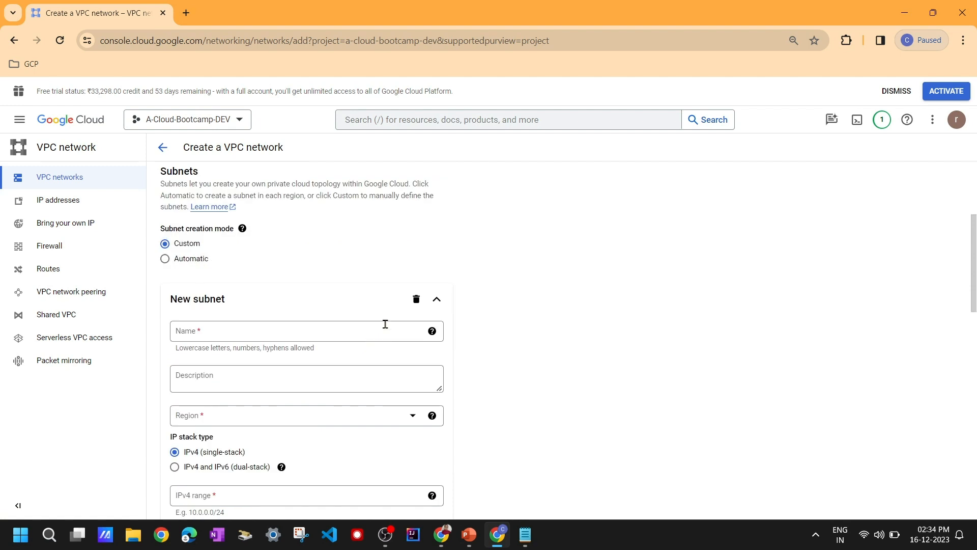
pyautogui.scroll(-4, 574, 294)
pyautogui.scroll(-4, 574, 296)
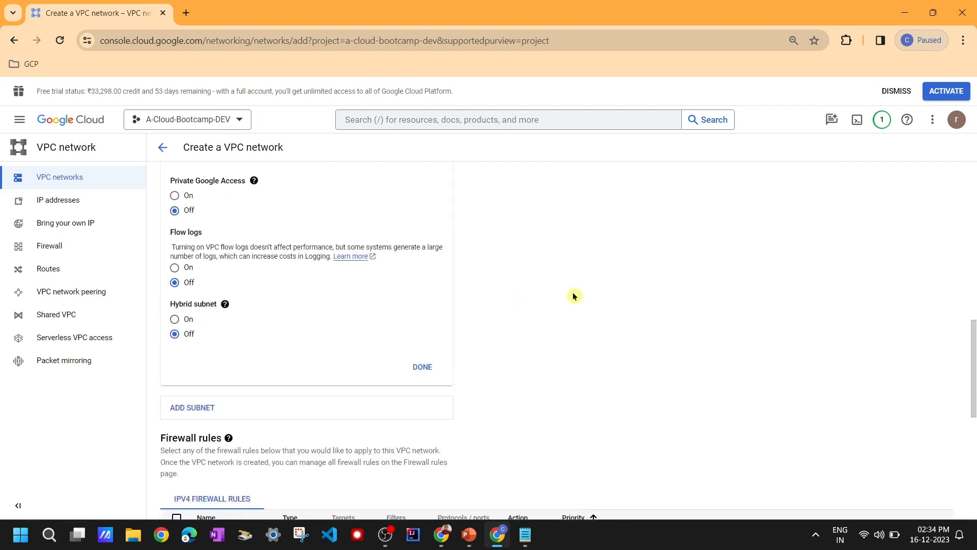
pyautogui.scroll(1, 277, 326)
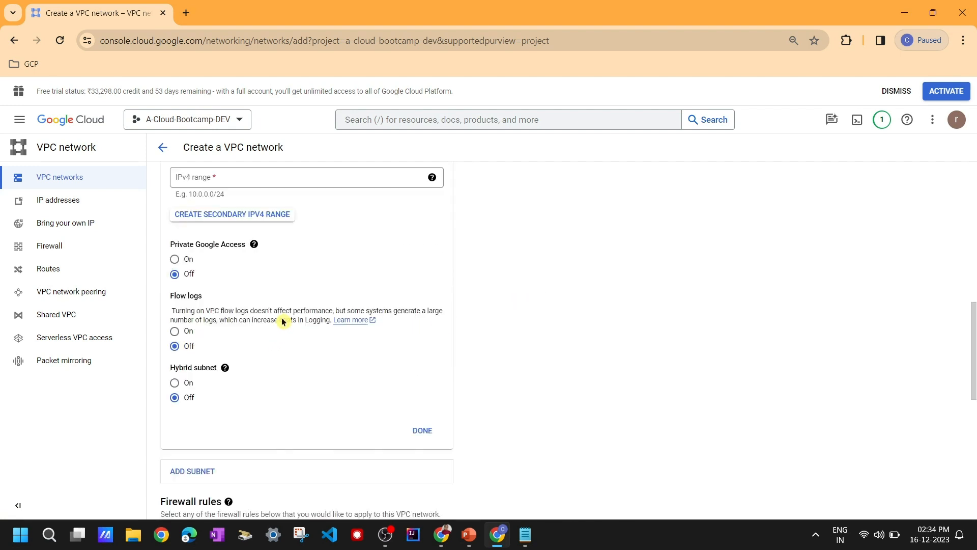
pyautogui.scroll(-8, 445, 300)
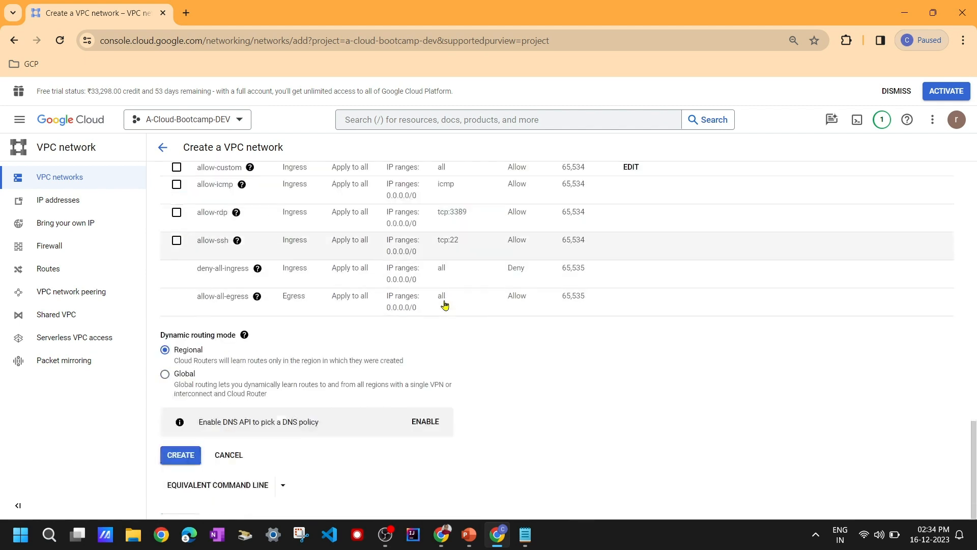
pyautogui.moveTo(245, 335)
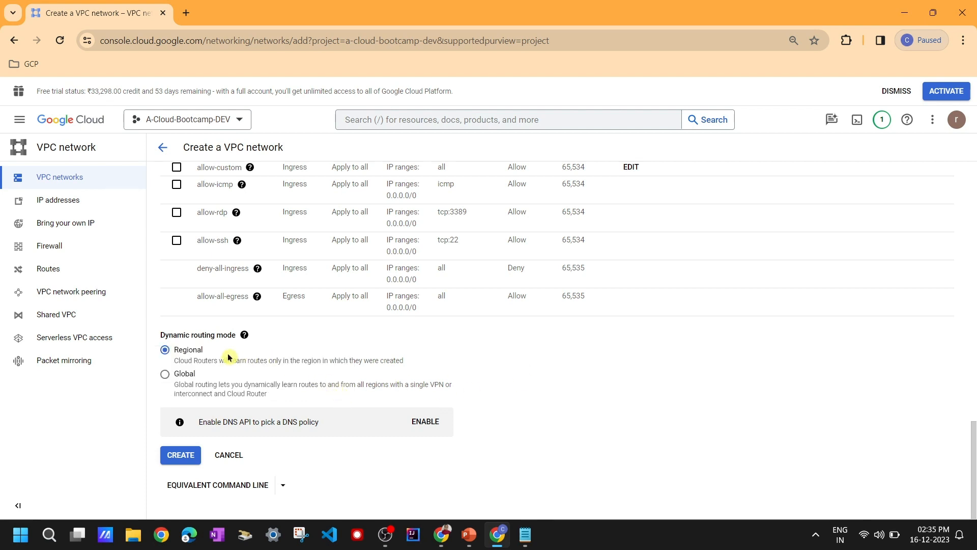
pyautogui.click(218, 359)
pyautogui.scroll(15, 574, 401)
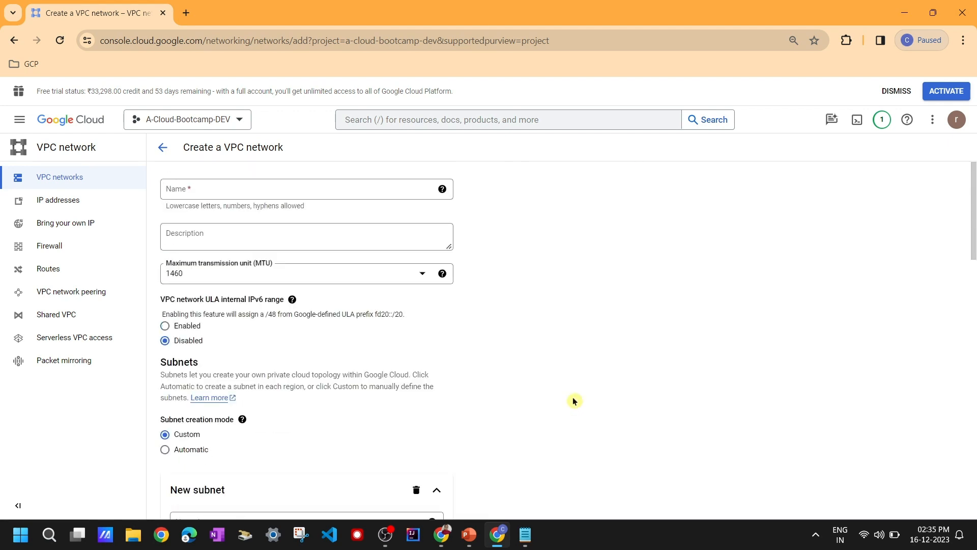
pyautogui.click(210, 186)
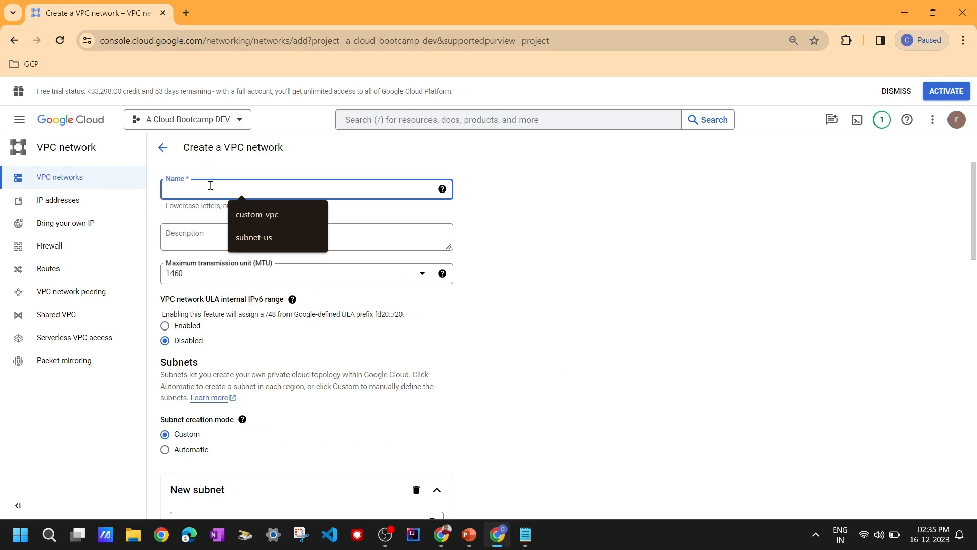
pyautogui.click(162, 147)
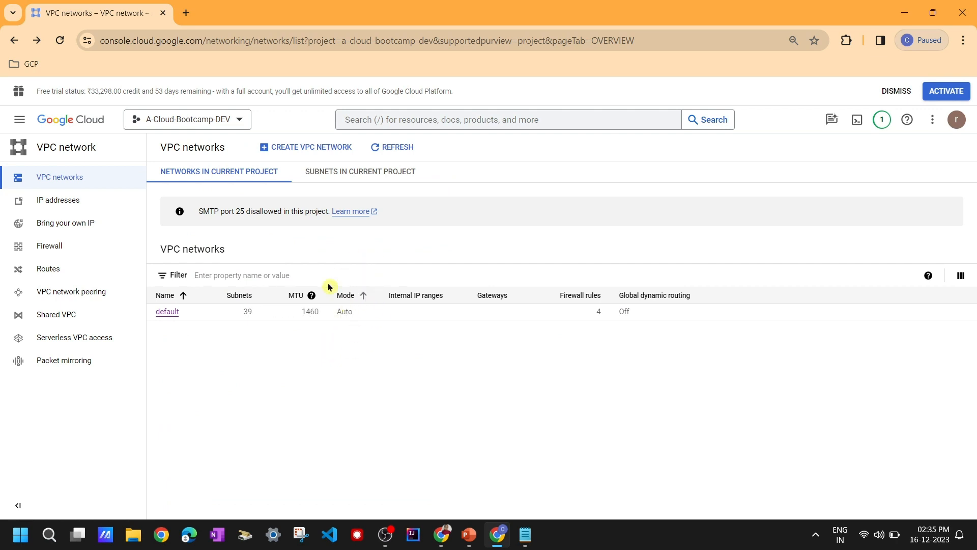
# Start creating a VPC network and name it custom-mode-vpc
pyautogui.click(334, 152)
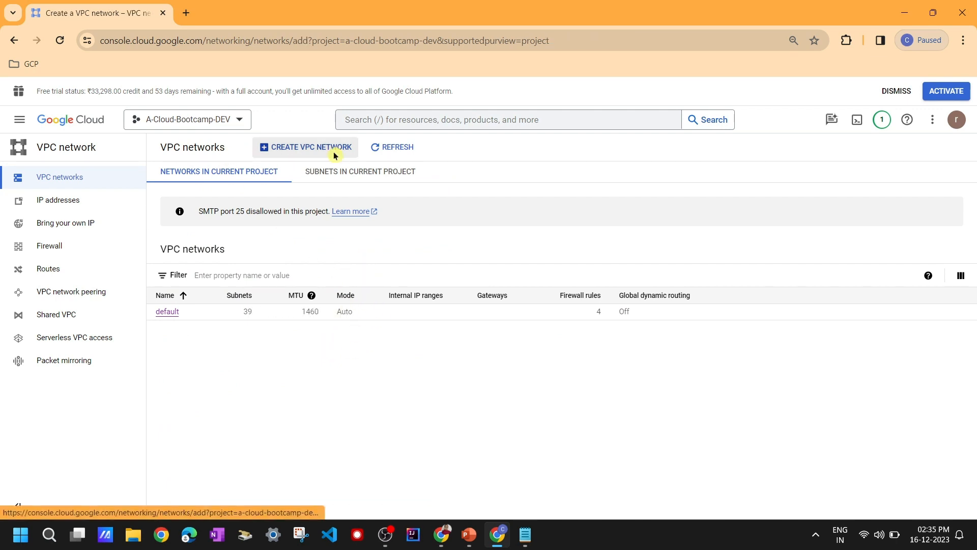
pyautogui.click(197, 188)
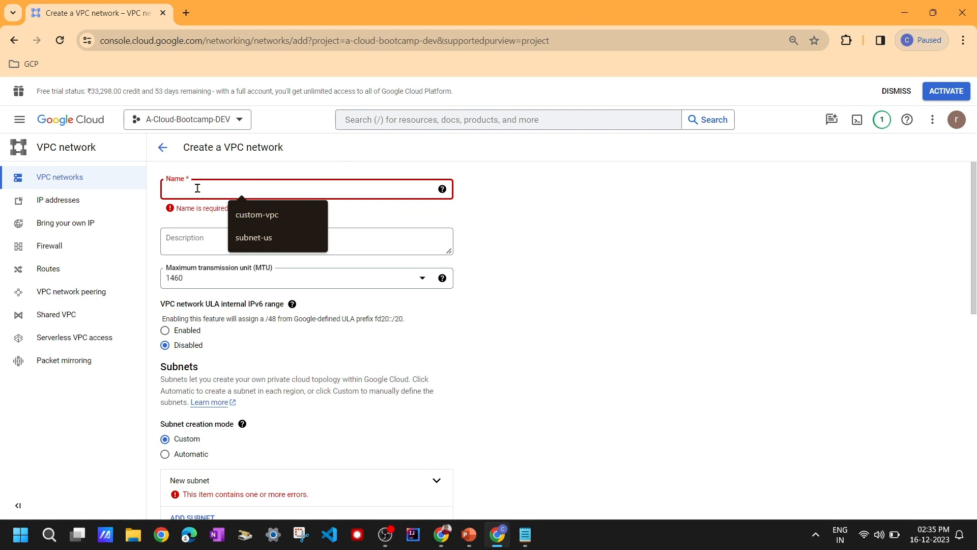
pyautogui.write('custom')
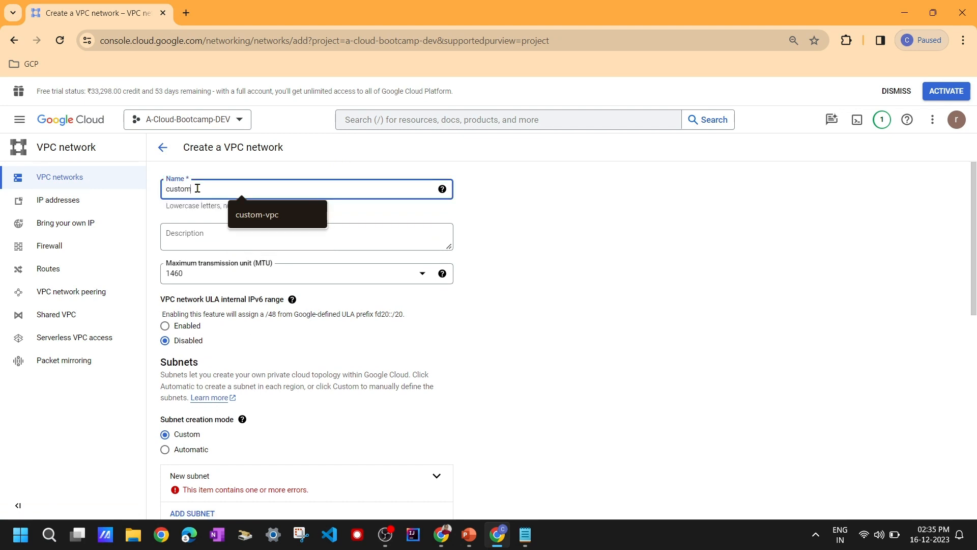
pyautogui.write('-node-vpc')
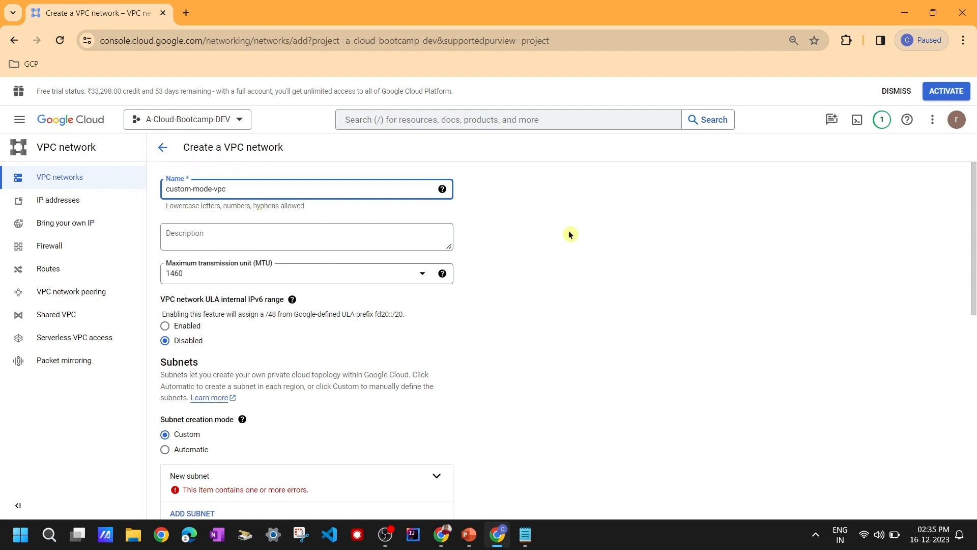
pyautogui.click(570, 231)
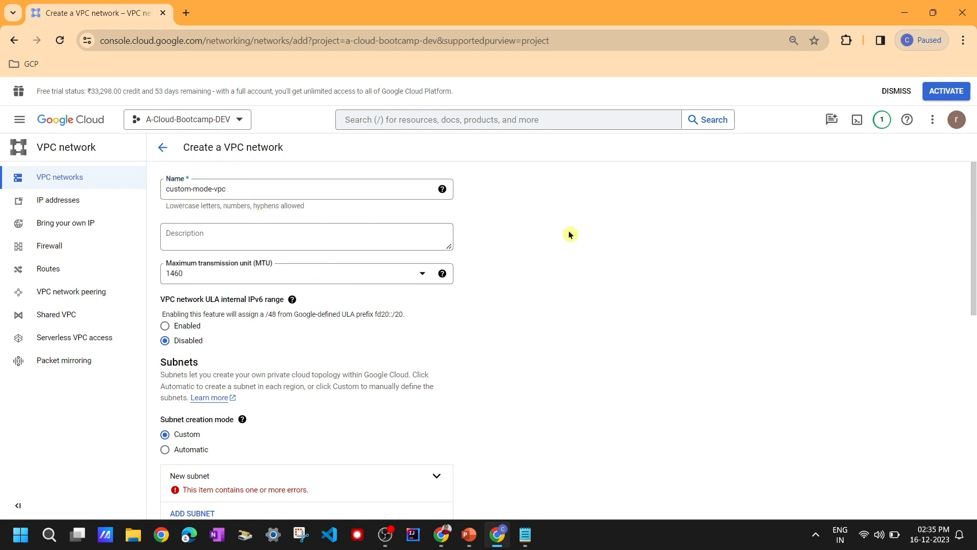
# Review the subnet creation mode and delete the incomplete new subnet entry from the network
pyautogui.scroll(-3, 422, 320)
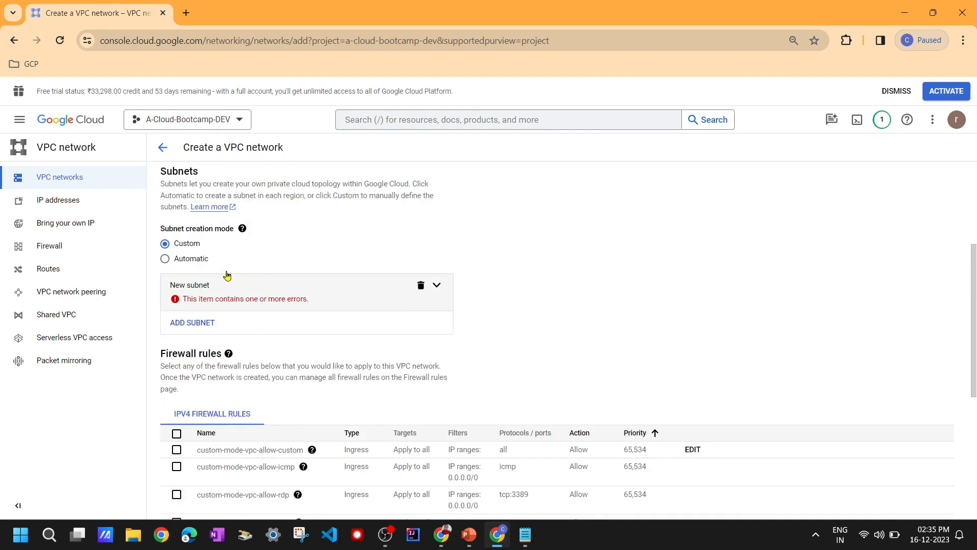
pyautogui.click(243, 229)
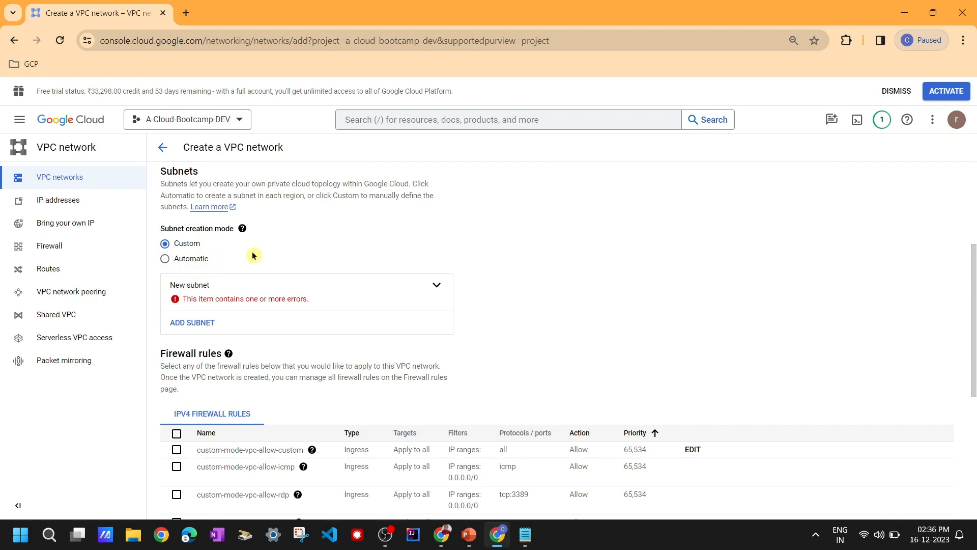
pyautogui.scroll(-1, 253, 256)
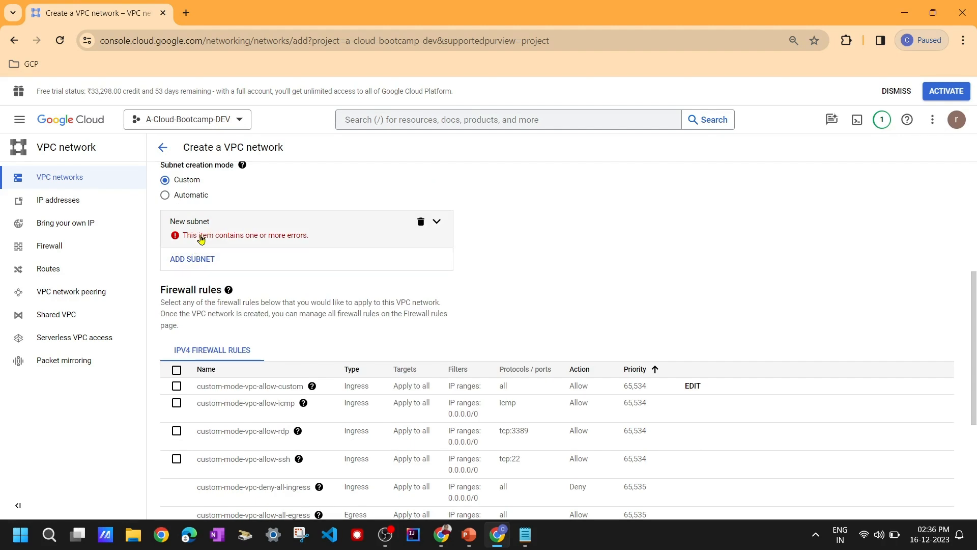
pyautogui.click(421, 221)
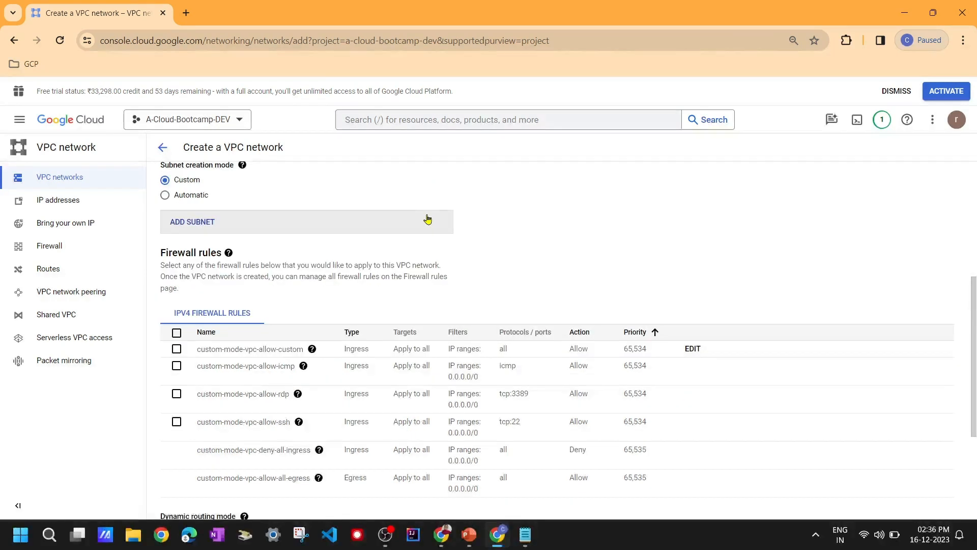
# Add a subnet named us-central-subnet in the us-central1 region to the new network
pyautogui.click(199, 224)
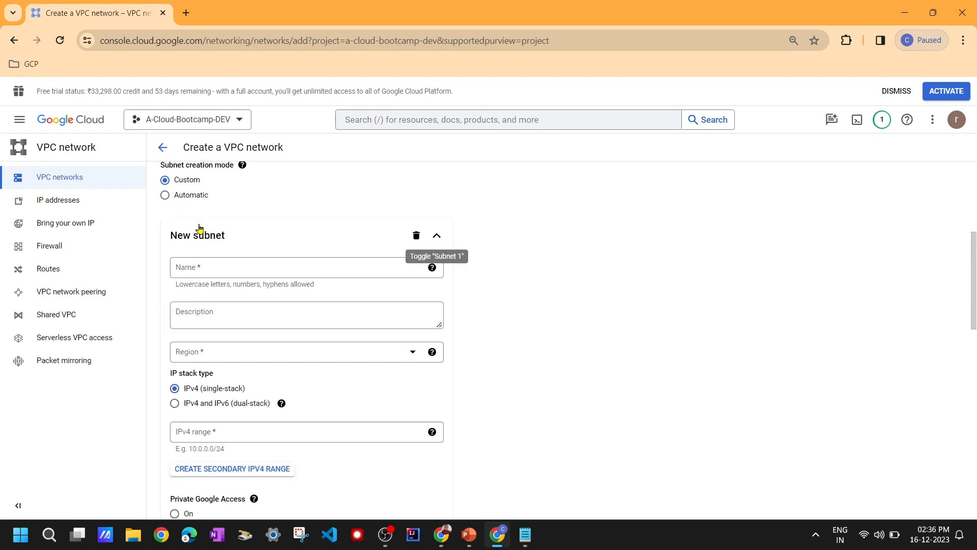
pyautogui.click(186, 267)
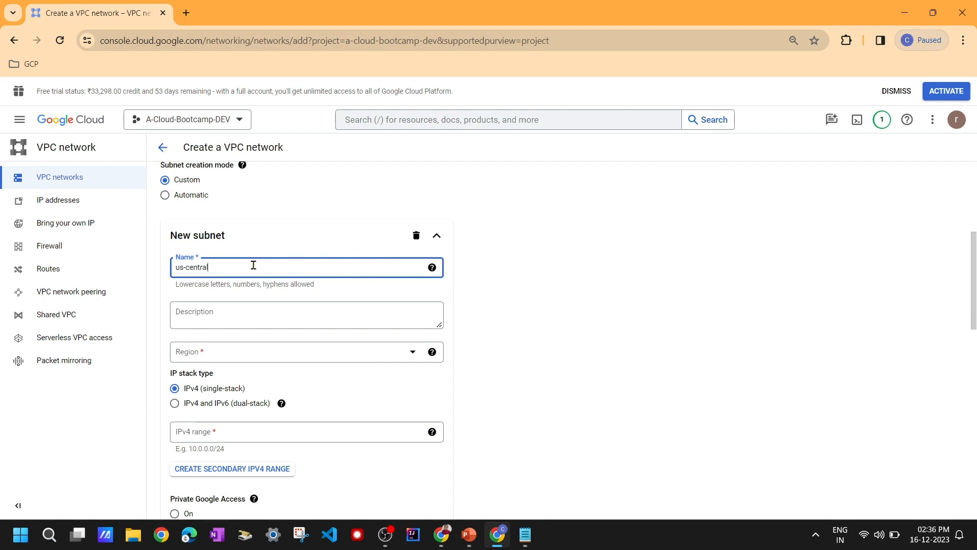
pyautogui.write('us-central-subnet')
pyautogui.click(290, 352)
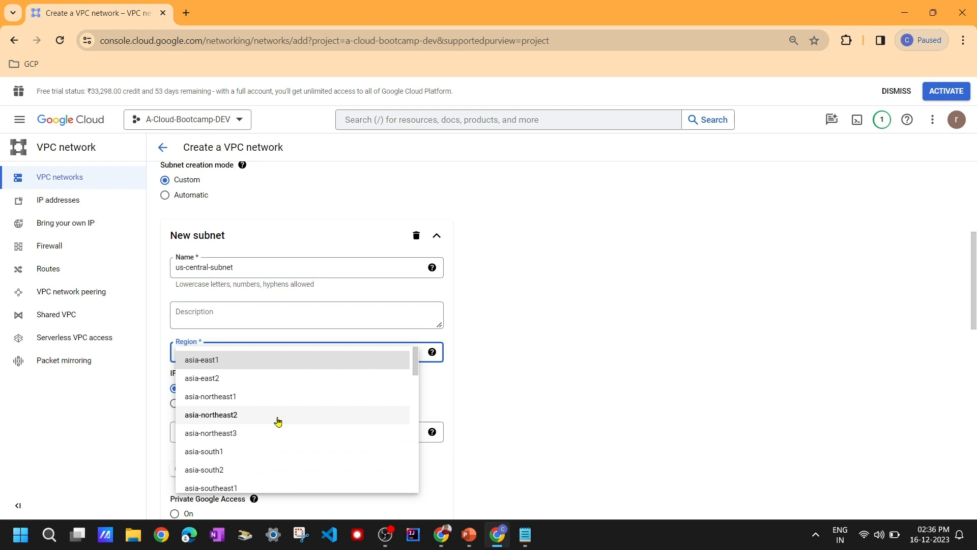
pyautogui.write('us')
pyautogui.click(252, 424)
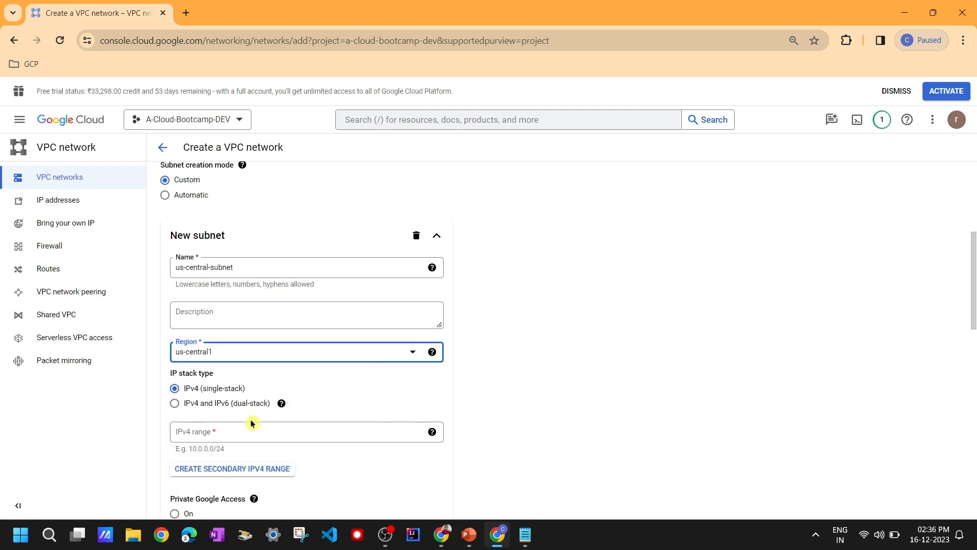
# Set the subnet's IPv4 range to 10.0.0.0/24 and finish the subnet entry with the other options left at their defaults
pyautogui.scroll(-3, 574, 388)
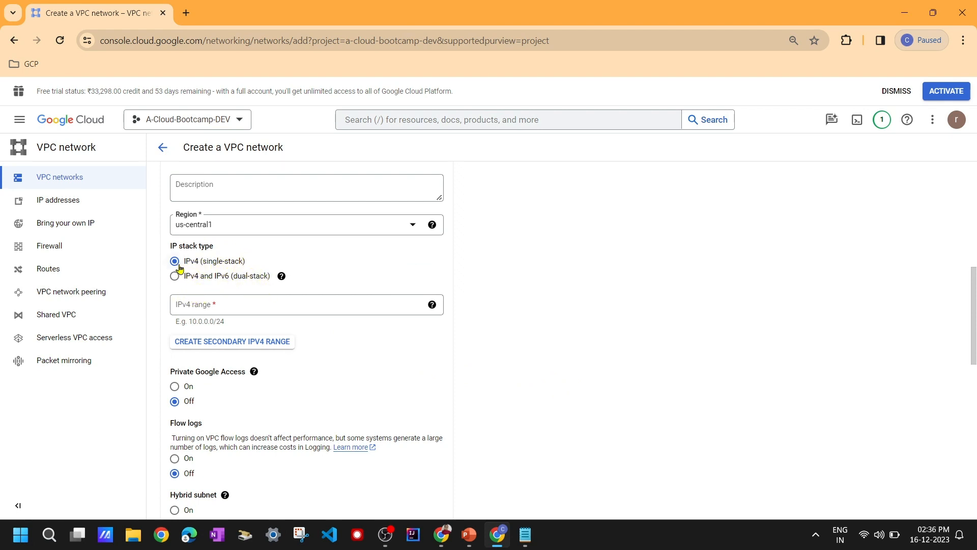
pyautogui.click(231, 305)
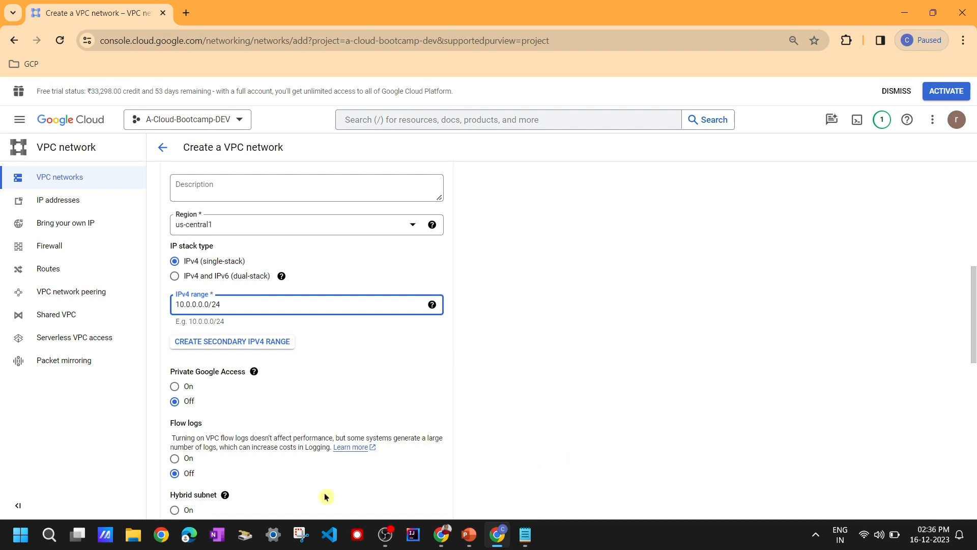
pyautogui.tripleClick(198, 317)
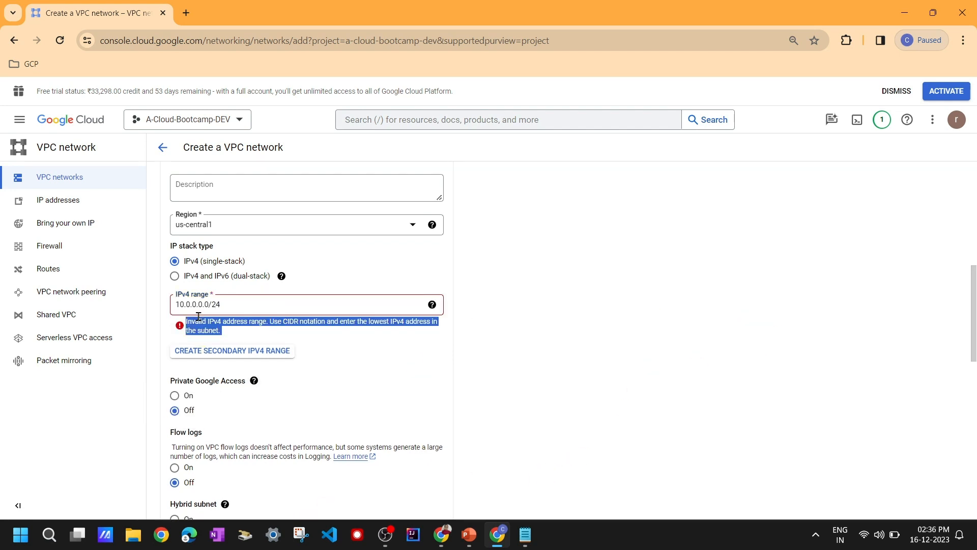
pyautogui.click(317, 349)
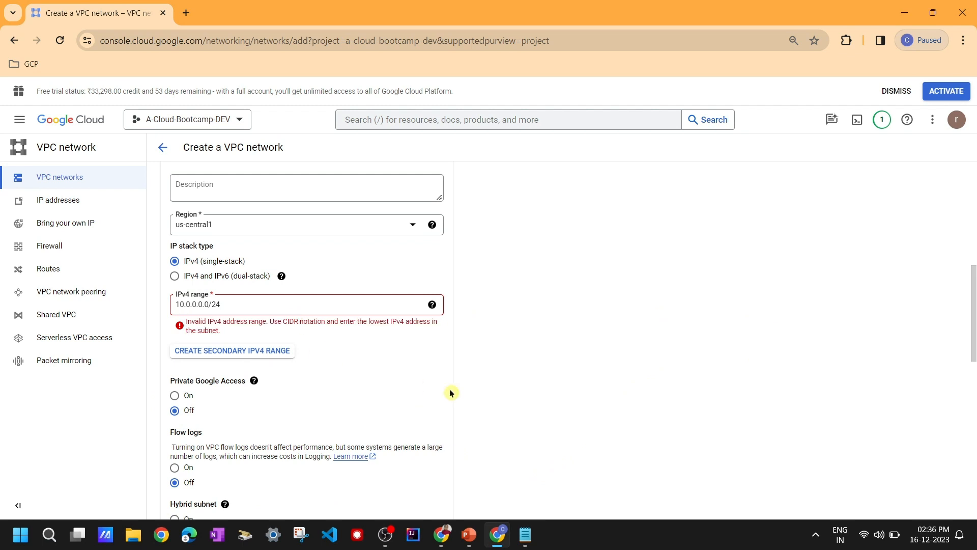
pyautogui.click(211, 304)
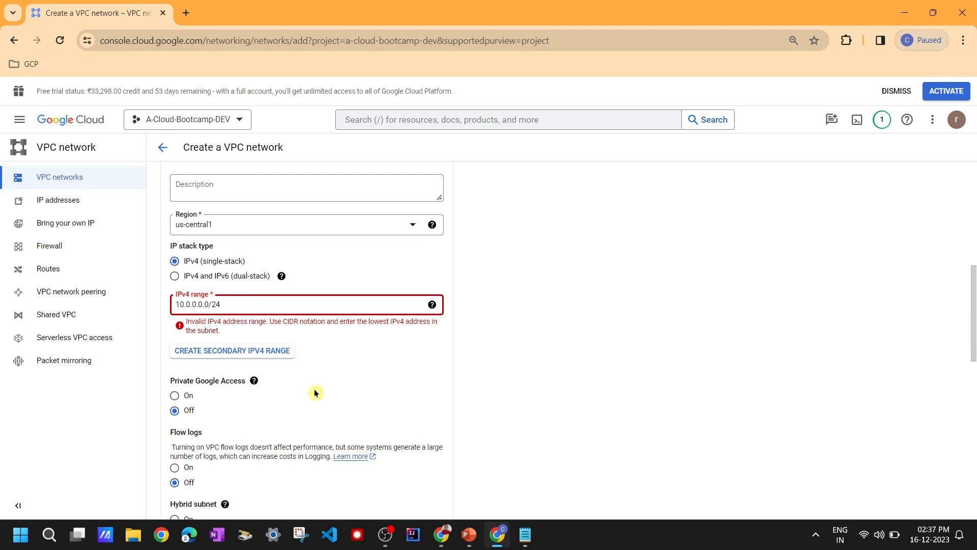
pyautogui.press('BackSpace')
pyautogui.press('BackSpace')
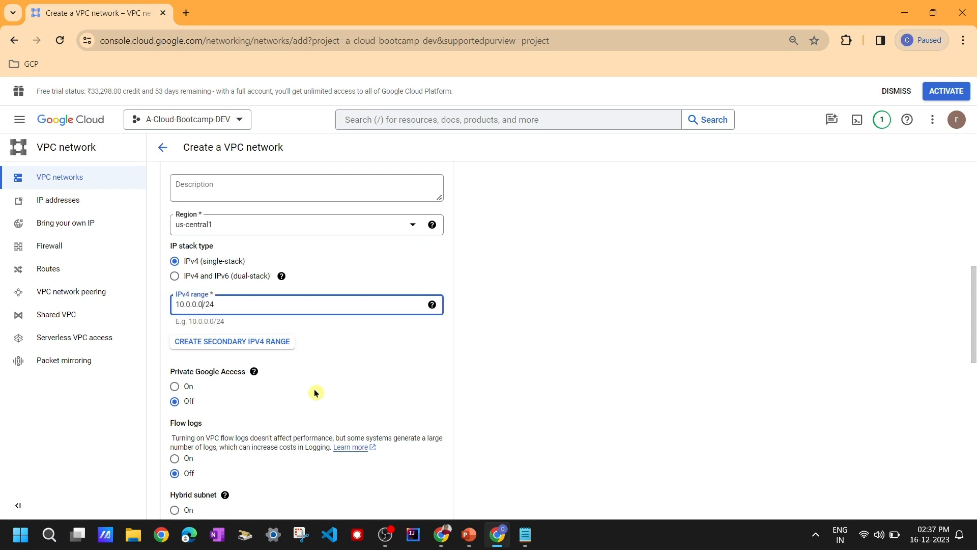
pyautogui.click(558, 319)
pyautogui.scroll(-1, 559, 319)
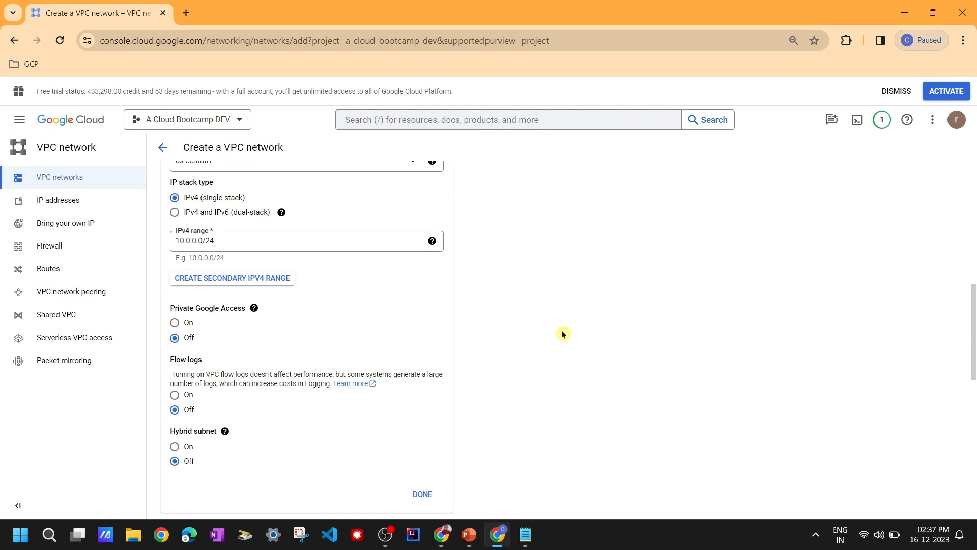
pyautogui.scroll(-3, 564, 334)
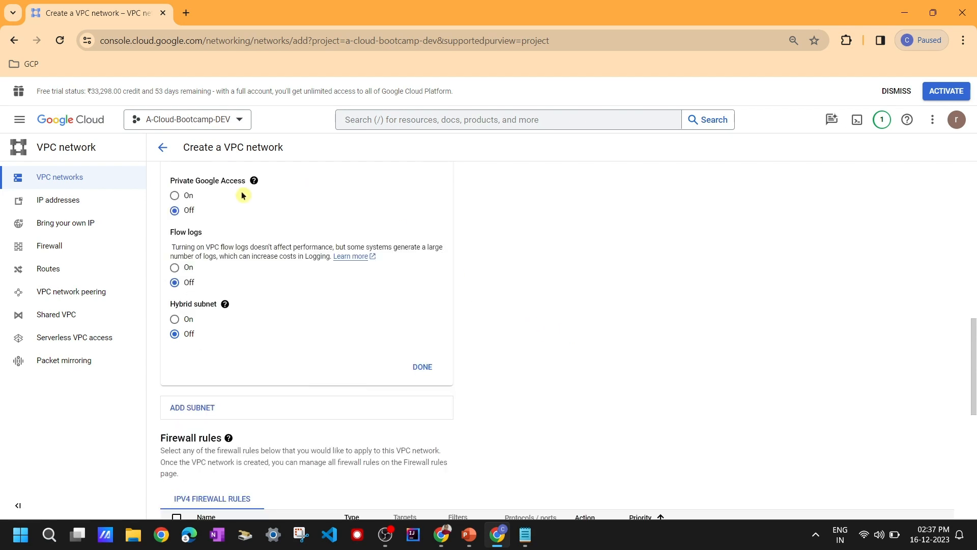
pyautogui.click(429, 368)
# Create custom-mode-vpc with no optional firewall rules selected and Regional dynamic routing, and reload the VPC networks list
pyautogui.scroll(-5, 574, 351)
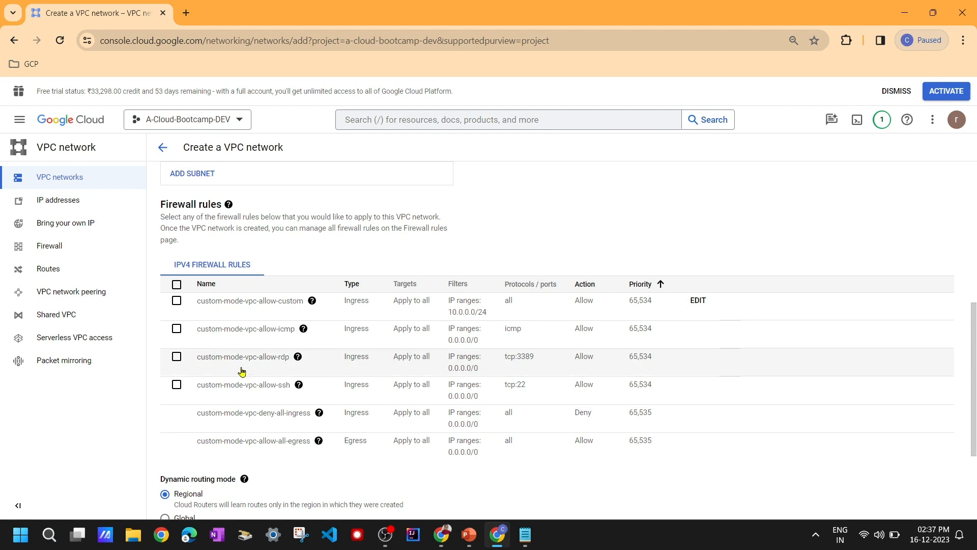
pyautogui.moveTo(298, 357)
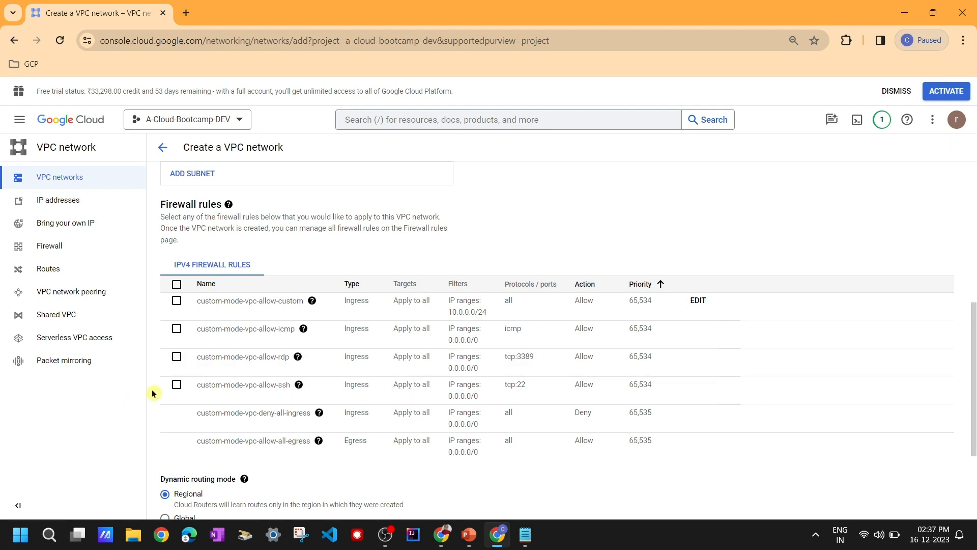
pyautogui.scroll(-3, 152, 390)
pyautogui.scroll(3, 152, 390)
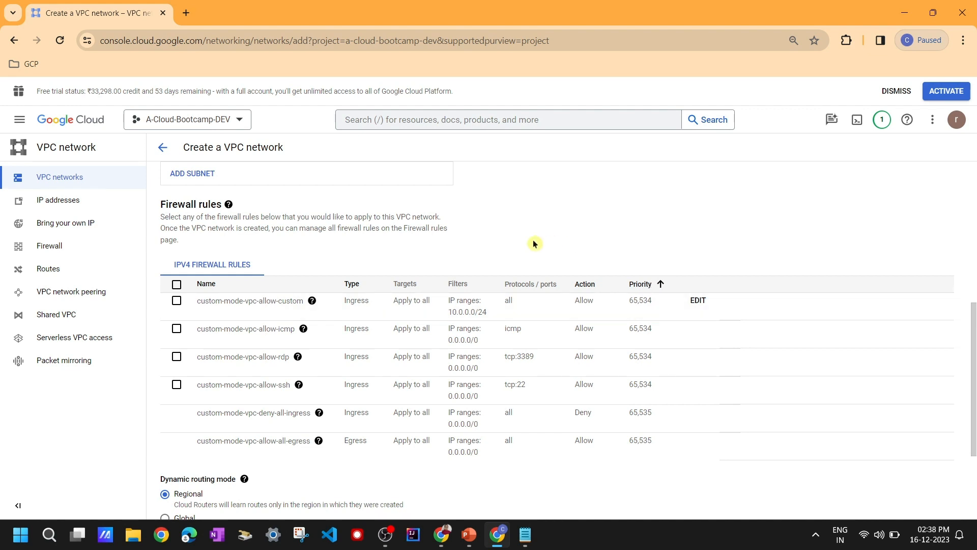
pyautogui.scroll(-3, 365, 349)
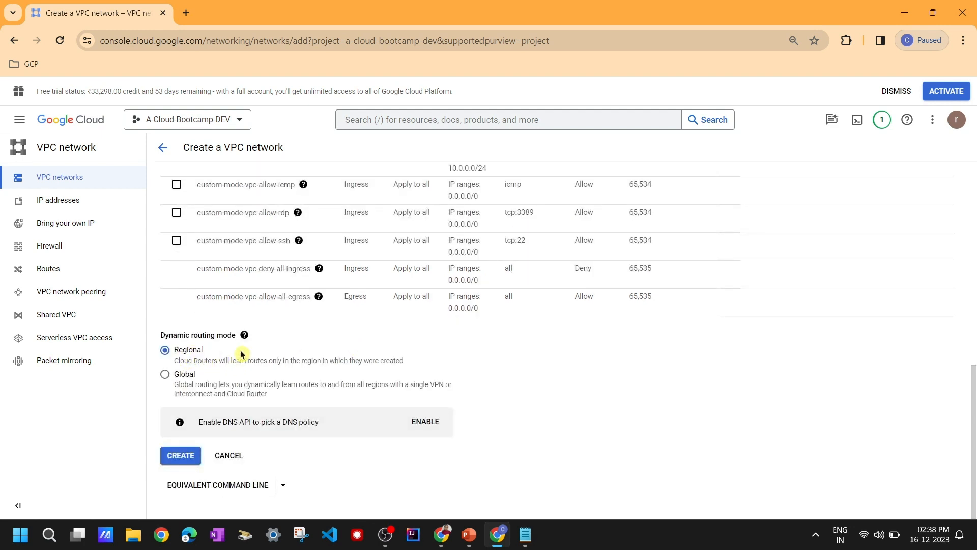
pyautogui.click(182, 458)
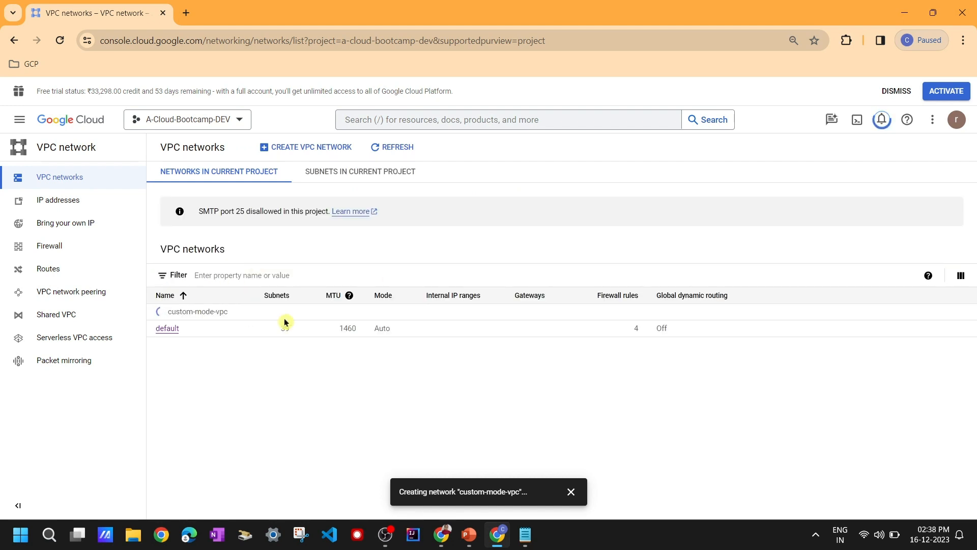
pyautogui.click(59, 43)
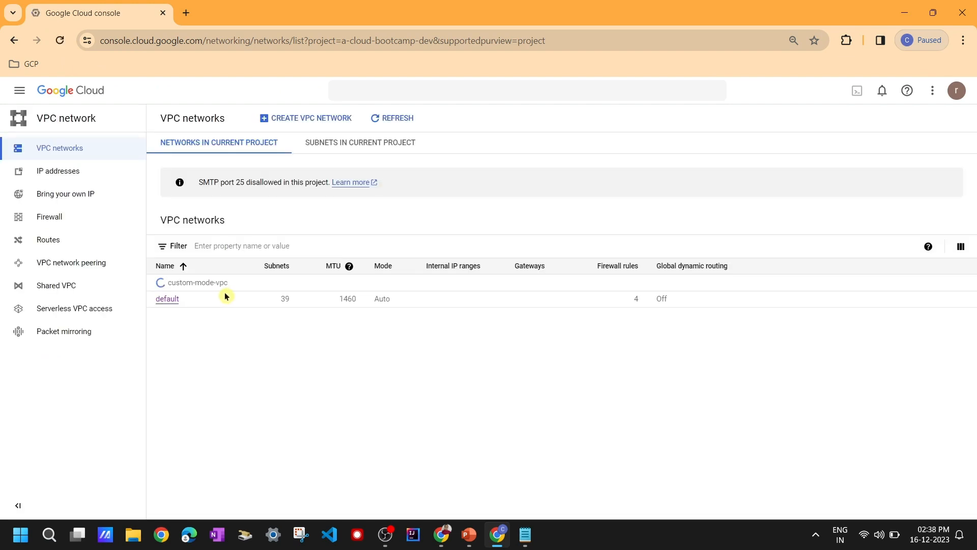
# Start another VPC network named auto-mode-vpc and set its subnet creation mode to Automatic
pyautogui.click(293, 121)
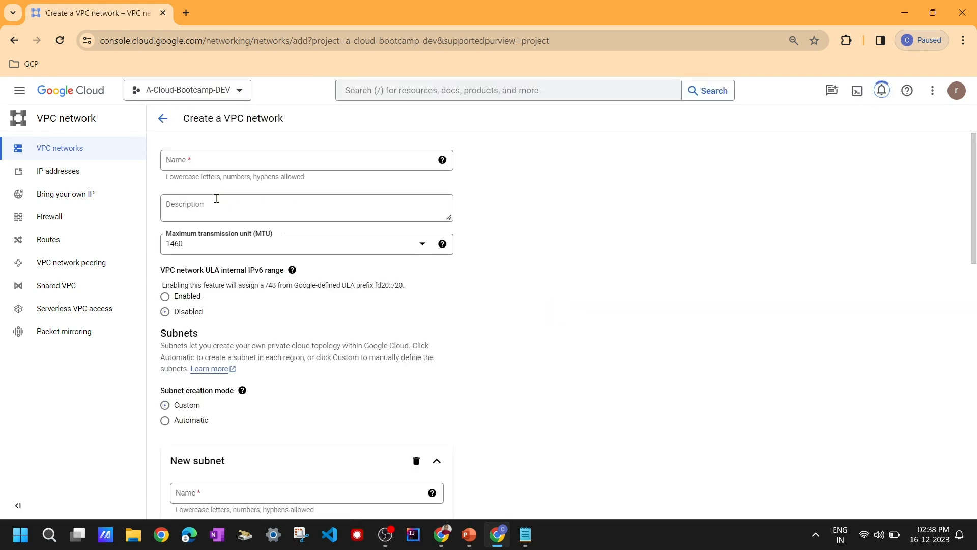
pyautogui.click(201, 163)
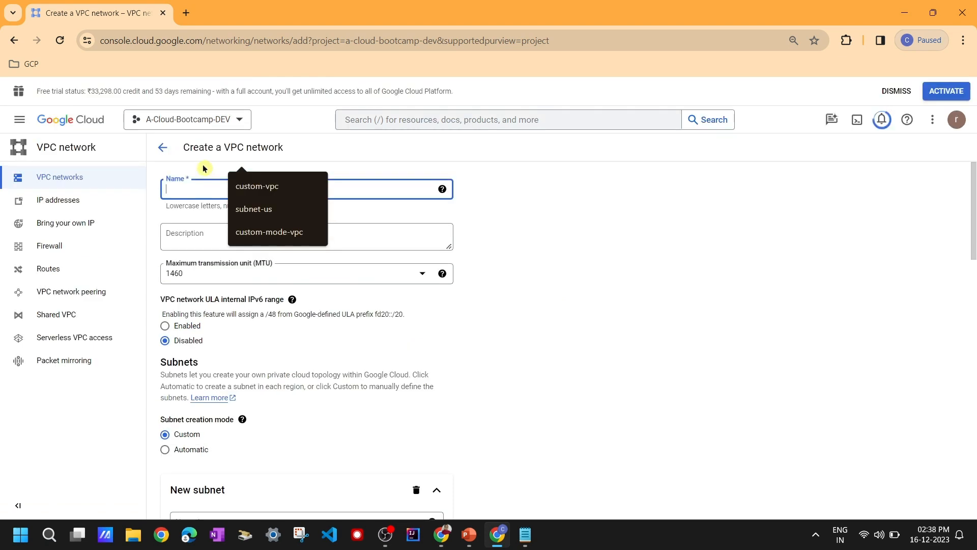
pyautogui.write('auto-mode')
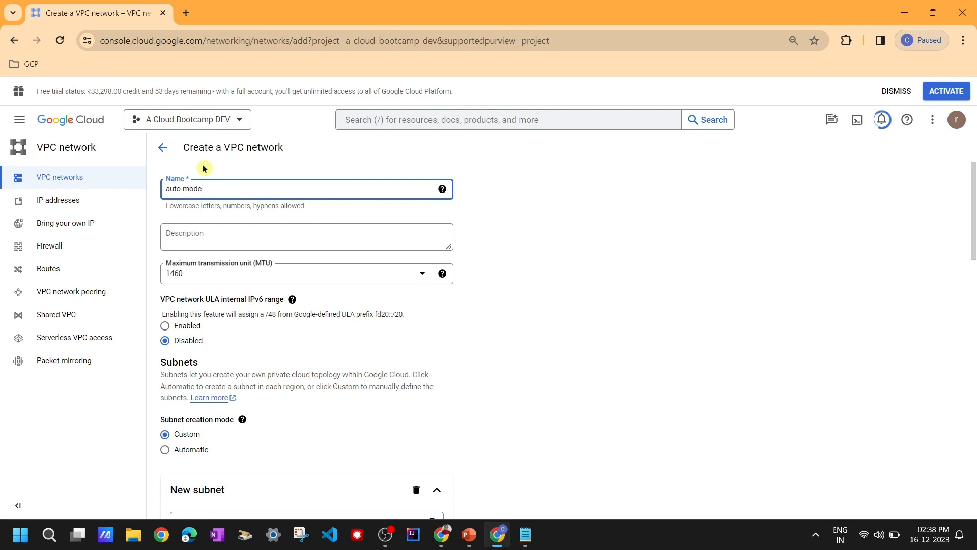
pyautogui.write('-vpc')
pyautogui.click(551, 243)
pyautogui.scroll(-2, 534, 245)
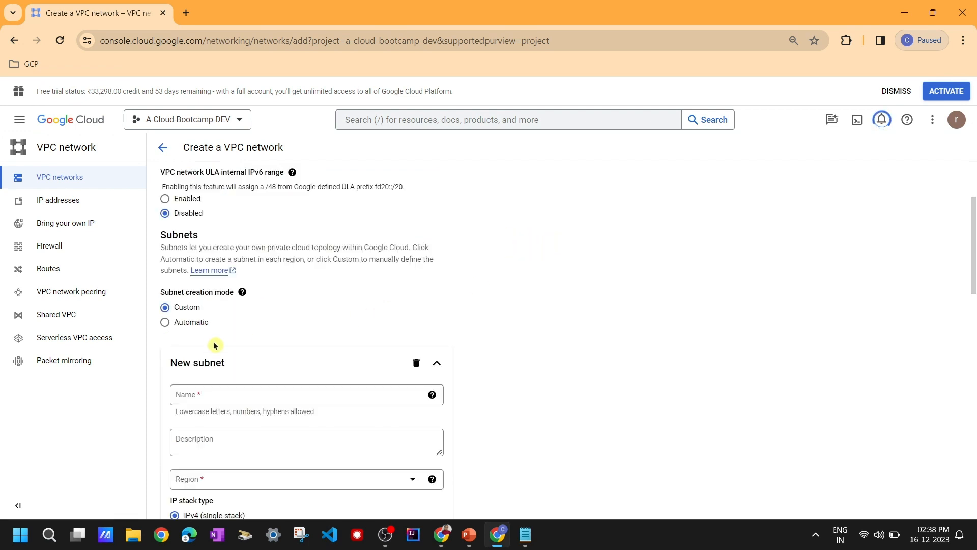
pyautogui.click(167, 330)
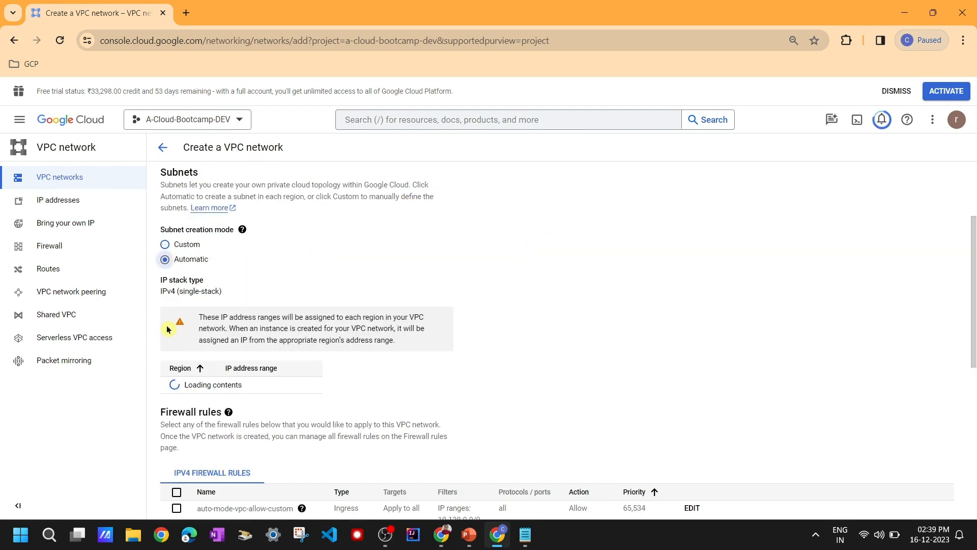
# Review the IP address ranges assigned automatically to each region, from asia-east1 to australia-southeast1
pyautogui.tripleClick(264, 319)
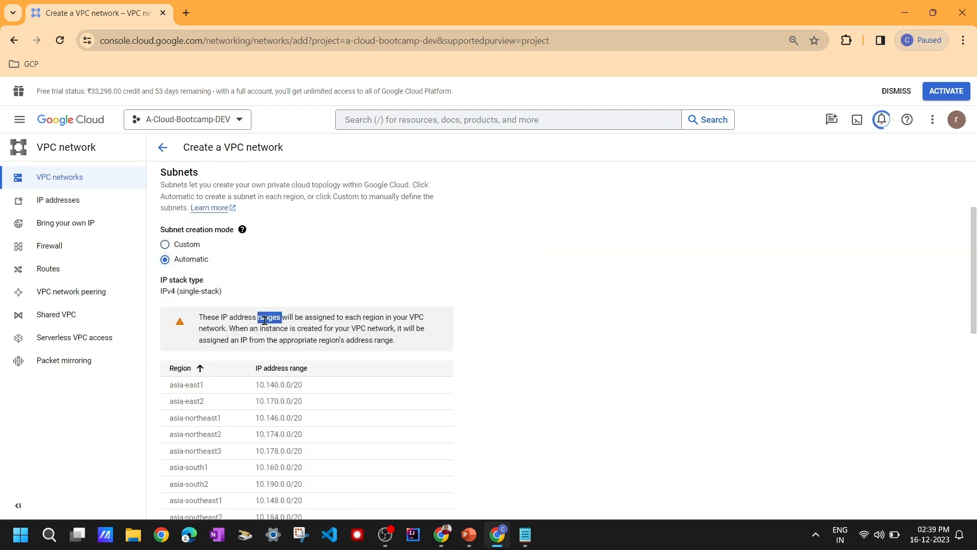
pyautogui.click(633, 294)
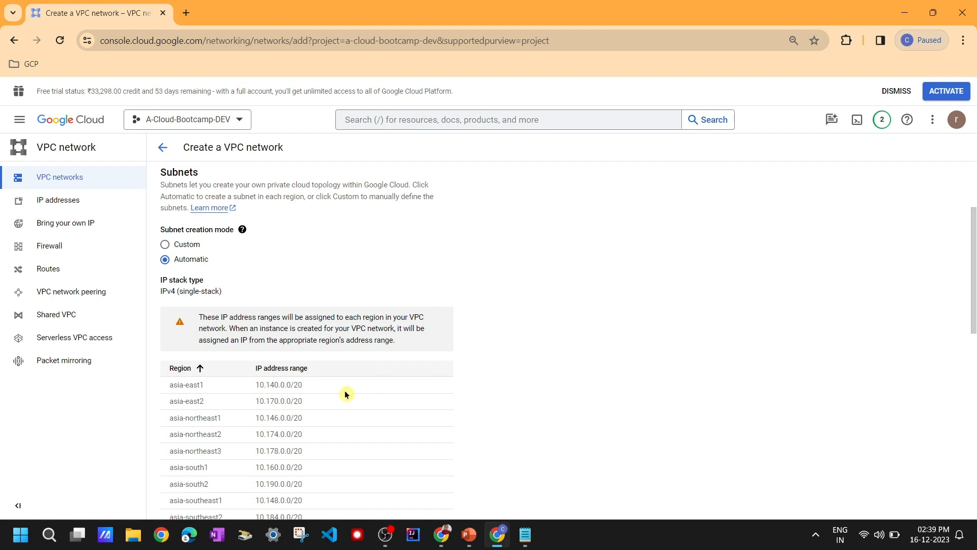
pyautogui.tripleClick(187, 386)
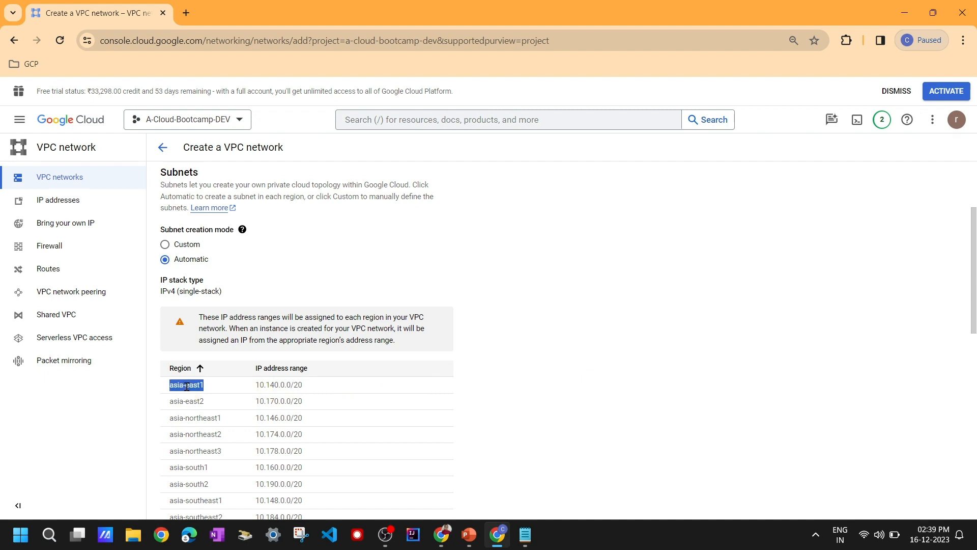
pyautogui.tripleClick(299, 386)
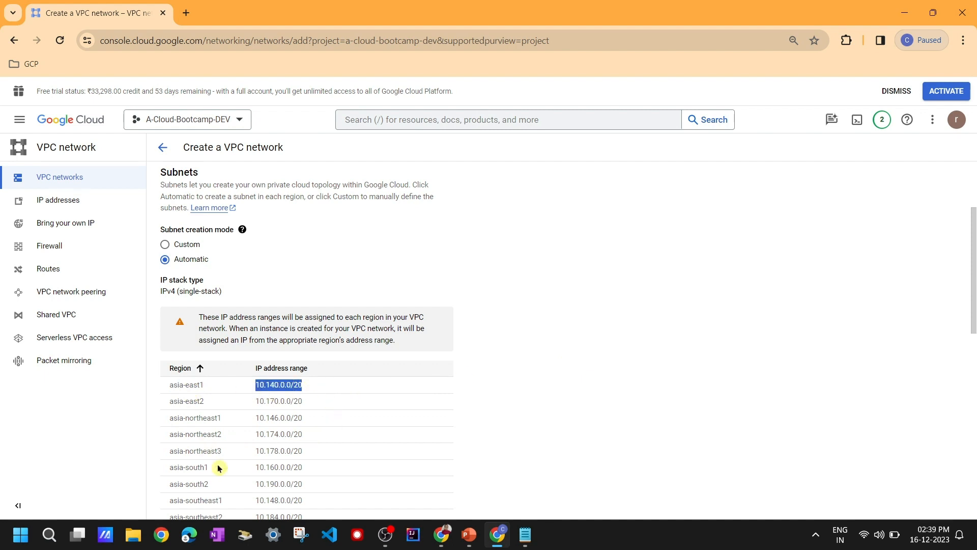
pyautogui.scroll(-3, 219, 468)
pyautogui.tripleClick(201, 407)
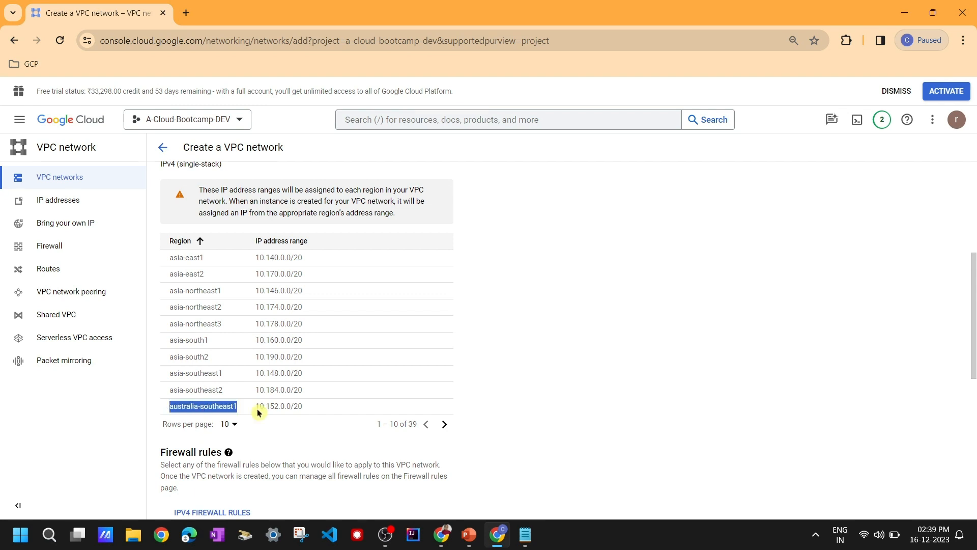
pyautogui.tripleClick(288, 407)
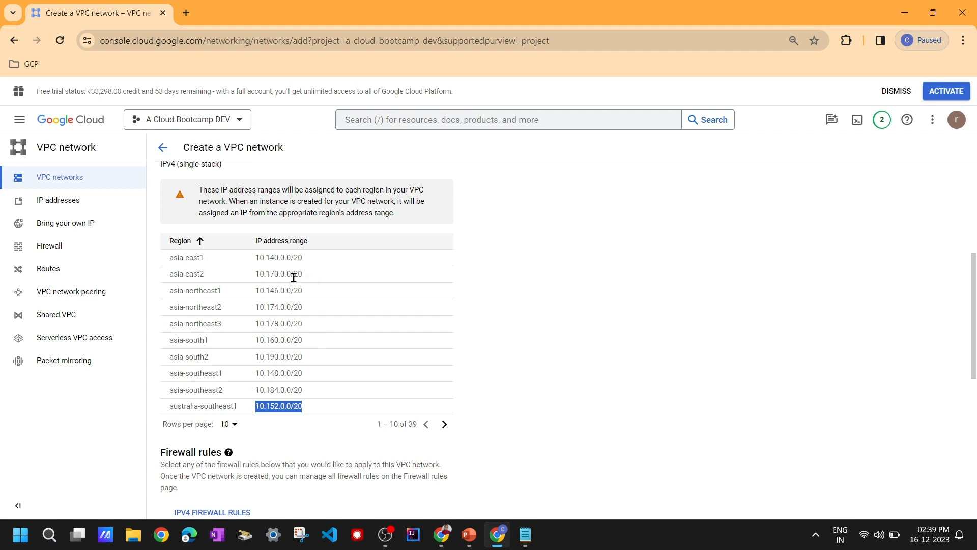
pyautogui.click(589, 336)
# Select all optional IPv4 firewall rules for auto-mode-vpc and create the network with Regional dynamic routing
pyautogui.scroll(-2, 589, 335)
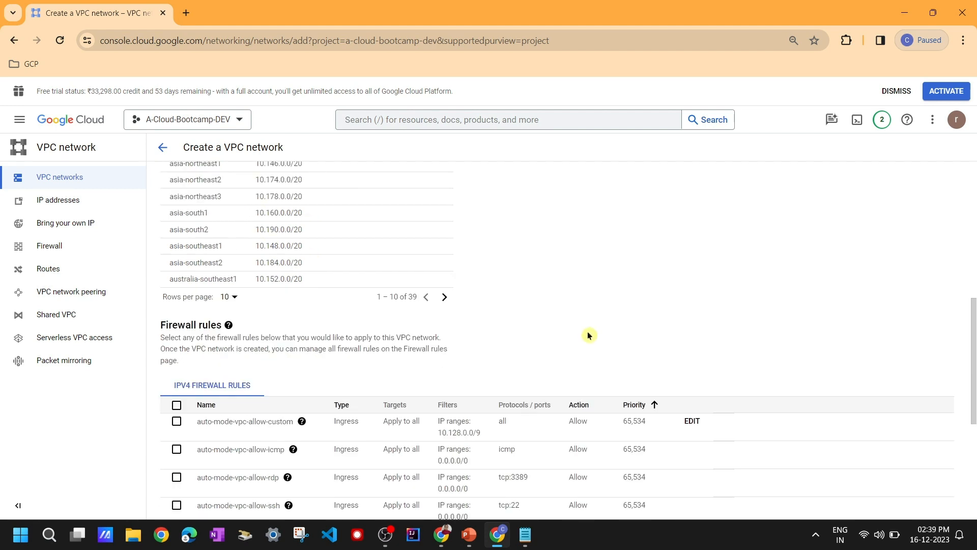
pyautogui.scroll(-2, 589, 335)
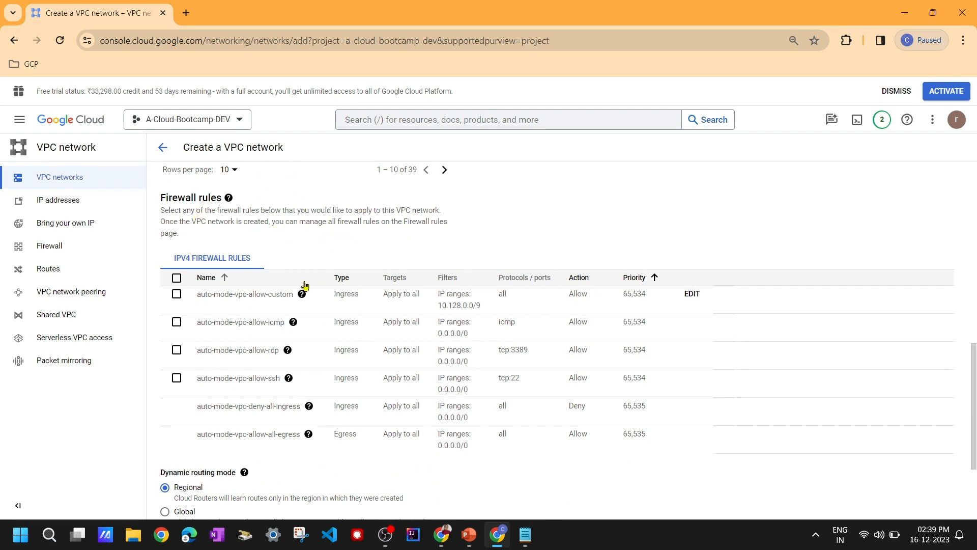
pyautogui.click(176, 278)
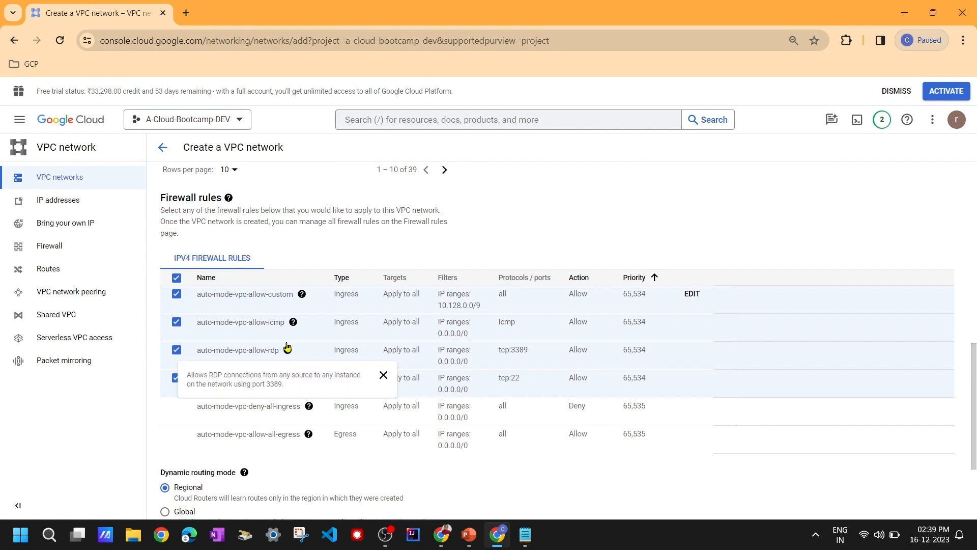
pyautogui.scroll(-2, 288, 347)
pyautogui.click(183, 456)
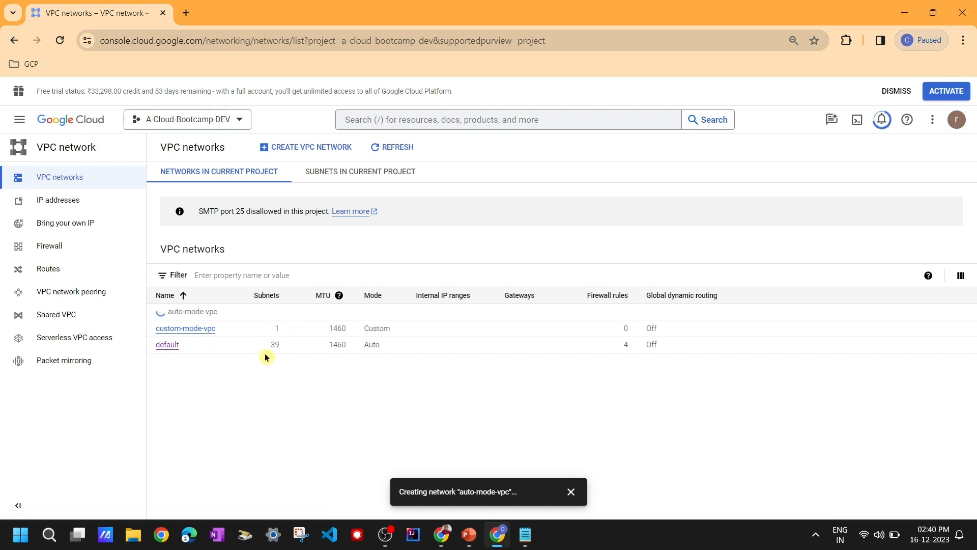
# Check the mode and firewall rule count of custom-mode-vpc in the VPC networks list
pyautogui.doubleClick(376, 330)
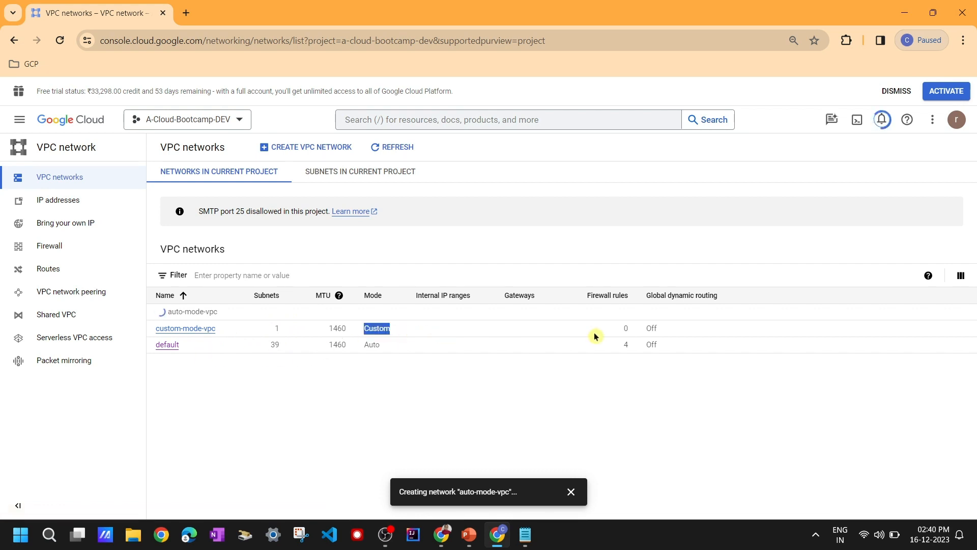
pyautogui.click(630, 331)
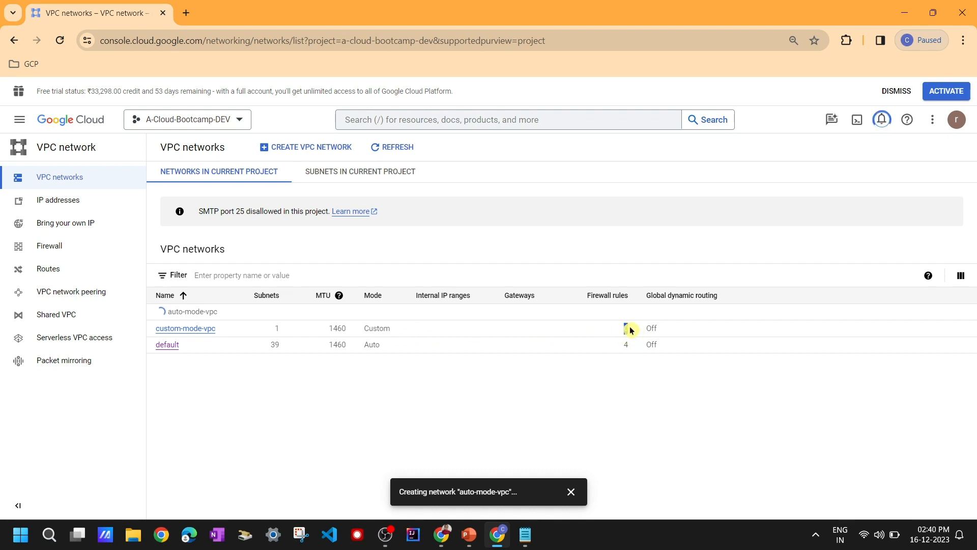
# Check the firewall rule count of custom-mode-vpc and open the network's list of firewall rules
pyautogui.moveTo(630, 330); pyautogui.dragTo(625, 325)
pyautogui.doubleClick(646, 331)
pyautogui.click(396, 390)
pyautogui.click(185, 328)
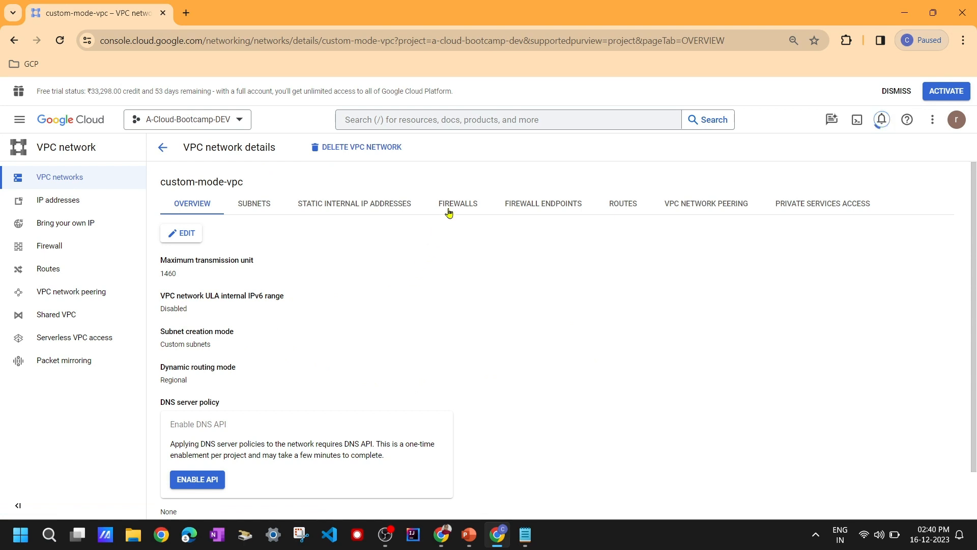
pyautogui.click(448, 212)
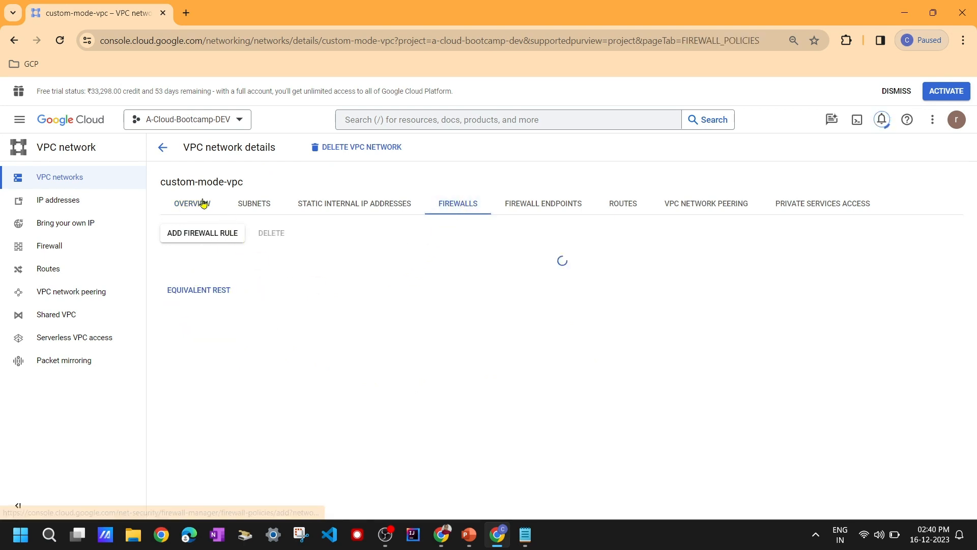
# Look through the firewall rule creation form for custom-mode-vpc and leave it without creating a rule
pyautogui.click(204, 234)
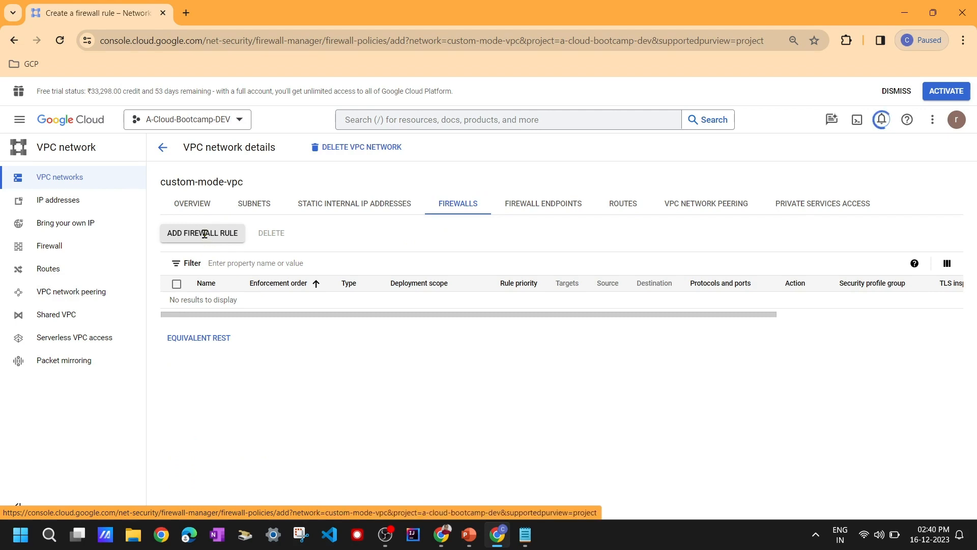
pyautogui.scroll(-10, 249, 362)
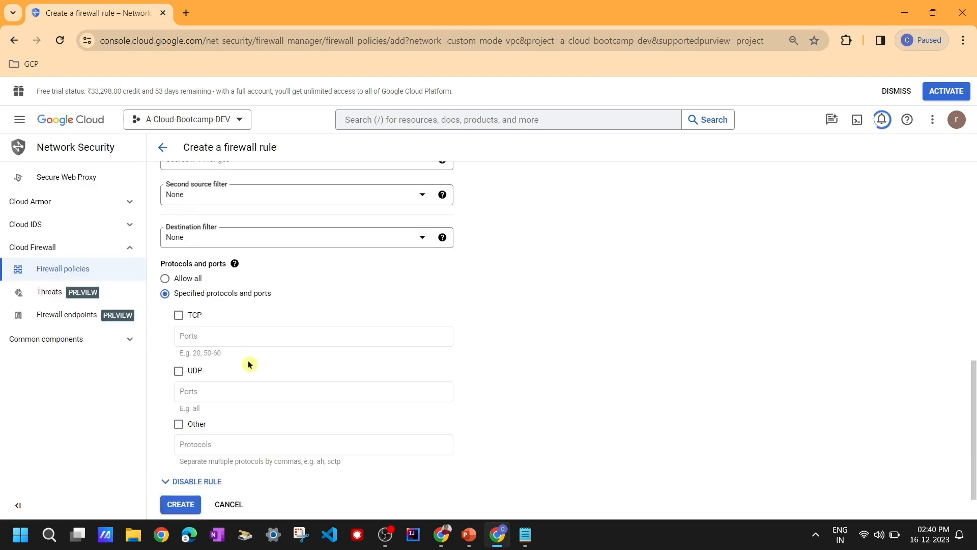
pyautogui.scroll(10, 291, 434)
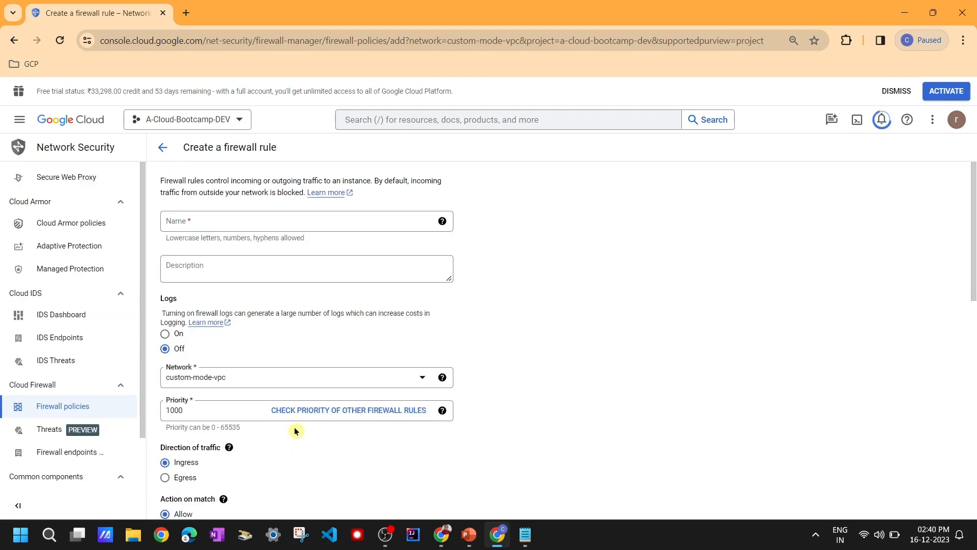
pyautogui.click(162, 147)
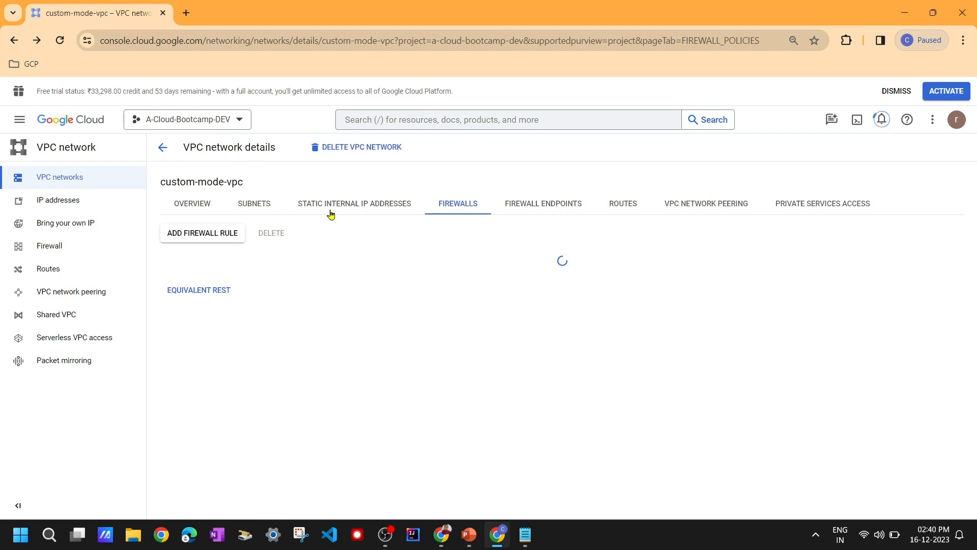
# Start a new subnet in custom-mode-vpc named asia-south-subnet with asia-south1 as its region
pyautogui.click(251, 207)
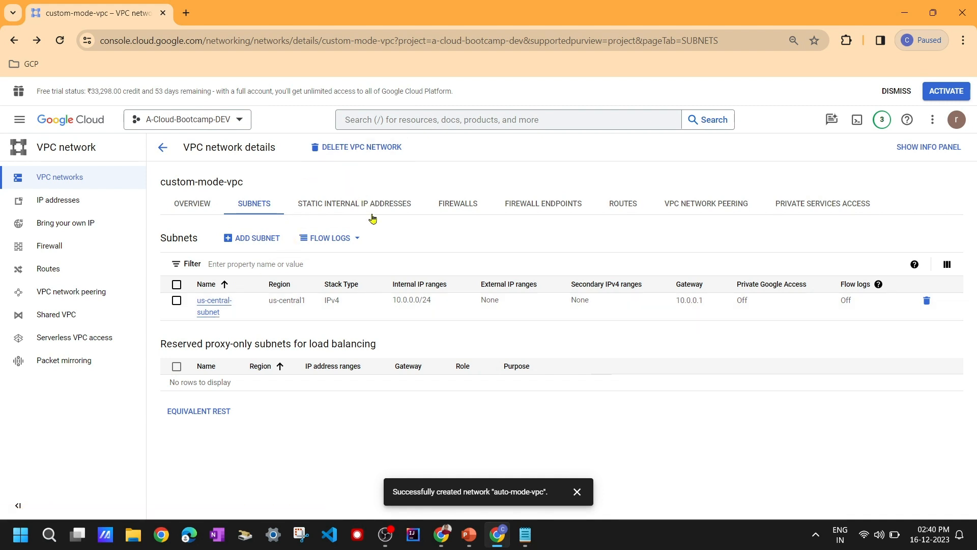
pyautogui.click(214, 311)
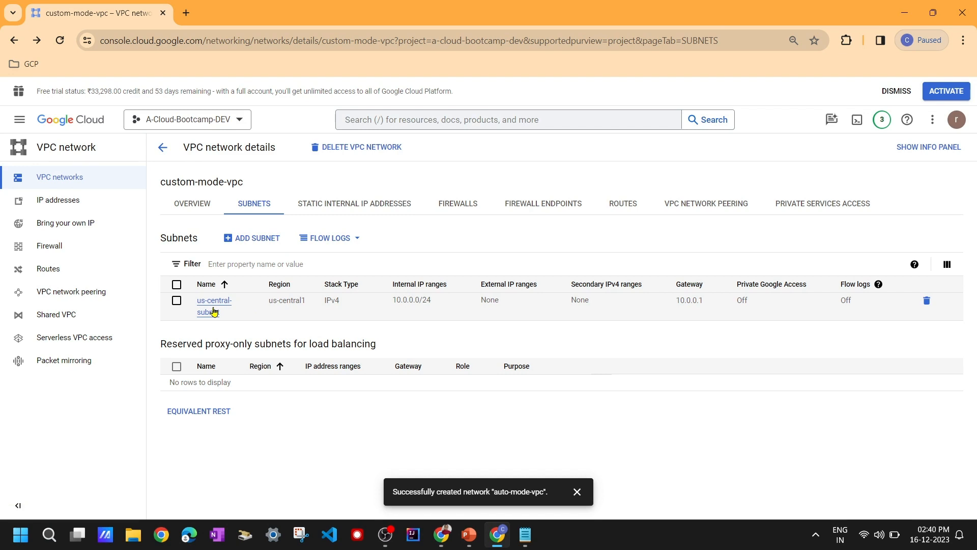
pyautogui.click(270, 240)
pyautogui.click(383, 136)
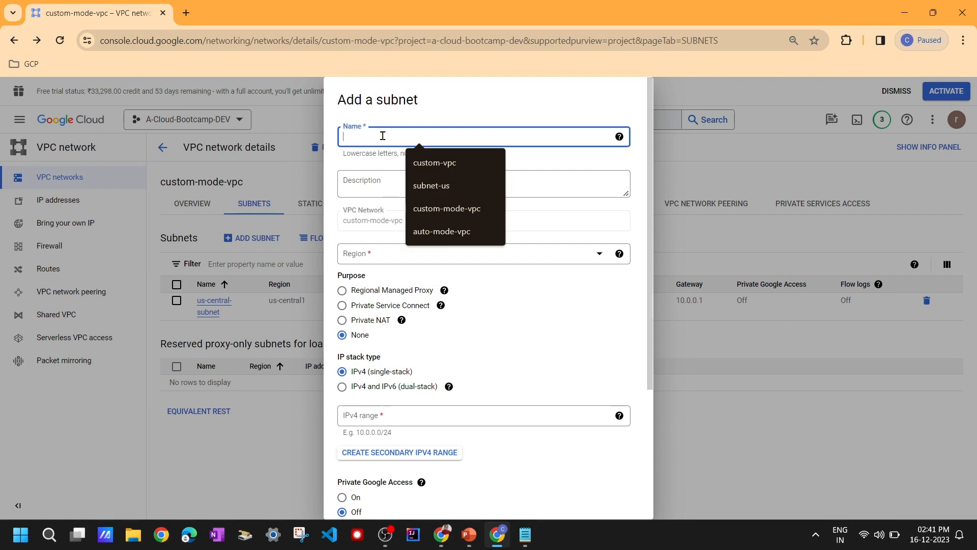
pyautogui.write('asia-')
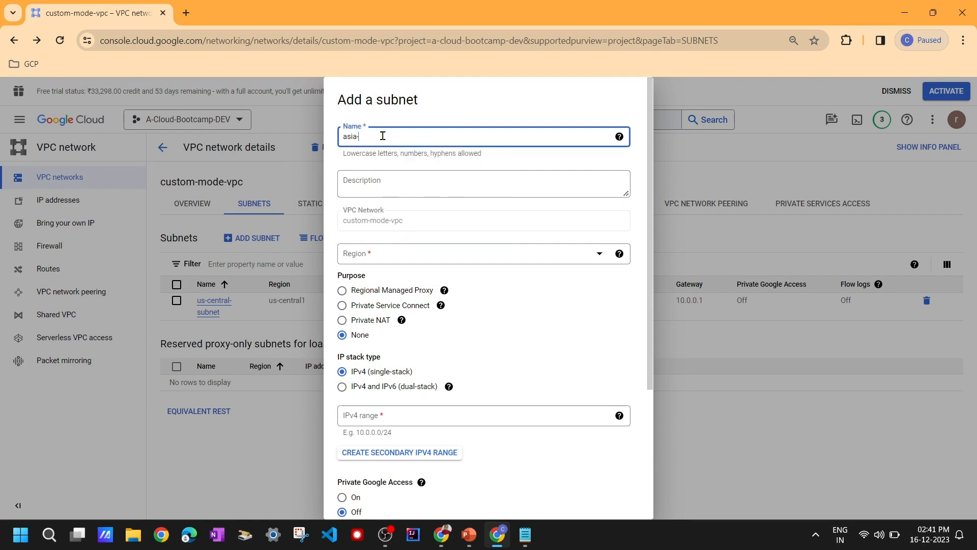
pyautogui.write('south-subnet')
pyautogui.click(449, 256)
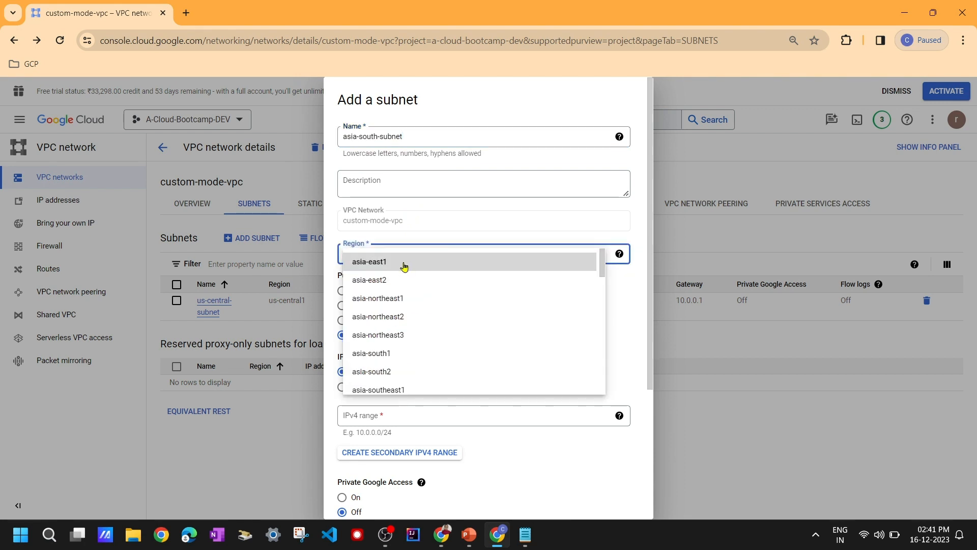
pyautogui.click(408, 355)
pyautogui.scroll(-1, 537, 343)
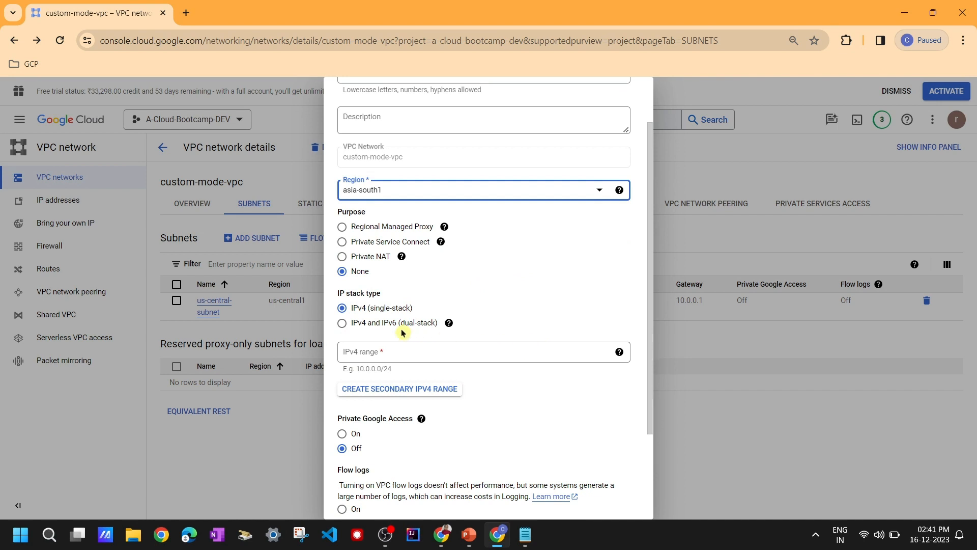
# Try 10.0.0.10/16 as the new subnet's IPv4 range, and correct the range to 10.0.0.0/24
pyautogui.click(384, 353)
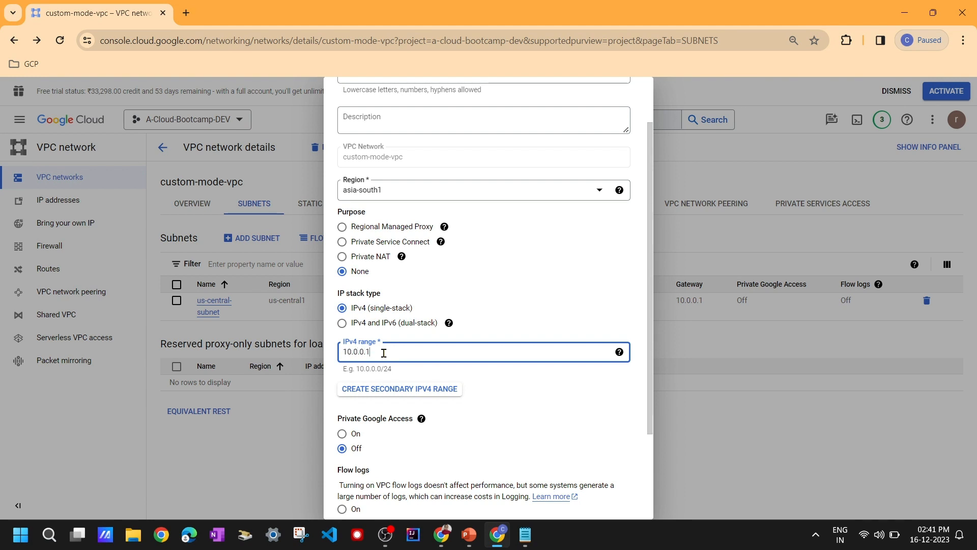
pyautogui.write('0/16')
pyautogui.click(511, 421)
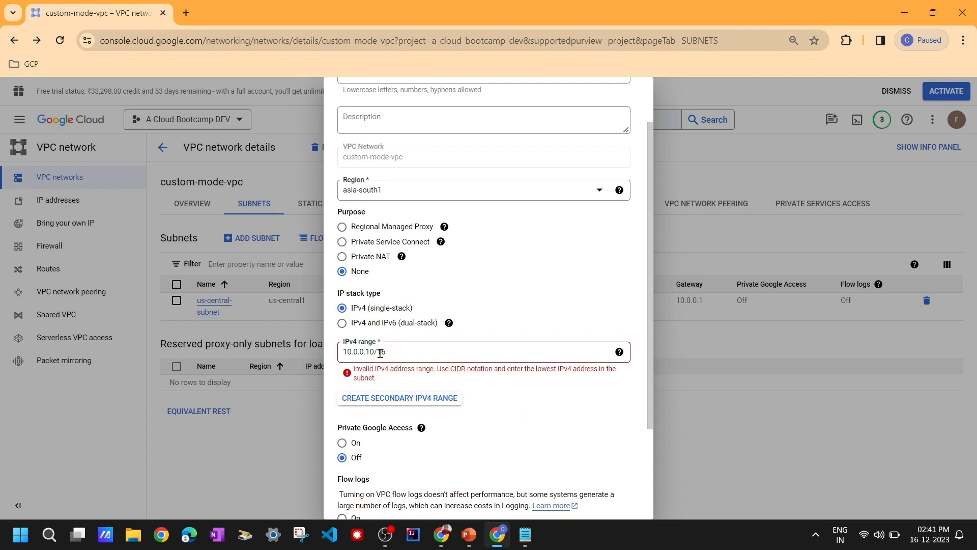
pyautogui.click(432, 350)
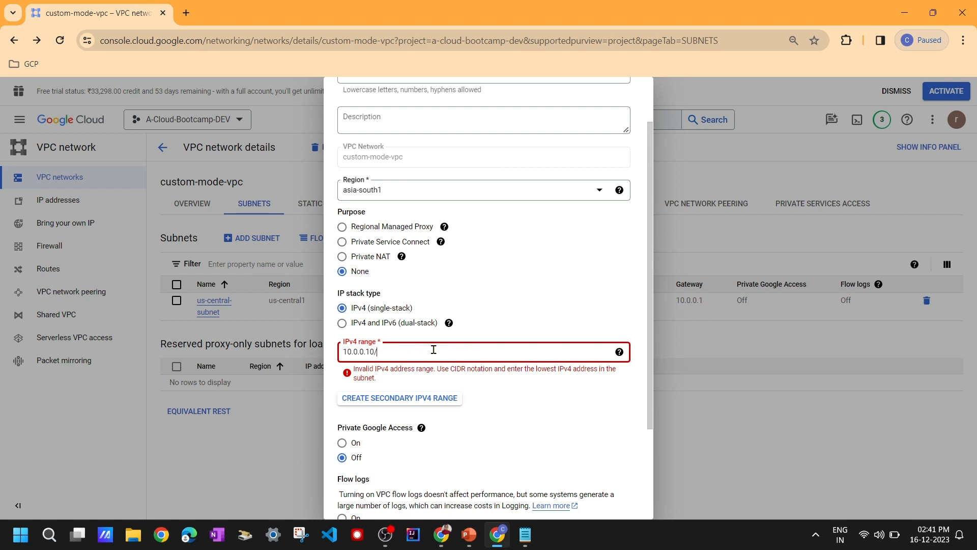
pyautogui.click(540, 391)
pyautogui.click(373, 352)
pyautogui.press('BackSpace')
pyautogui.press('BackSpace')
pyautogui.write('0')
pyautogui.click(554, 408)
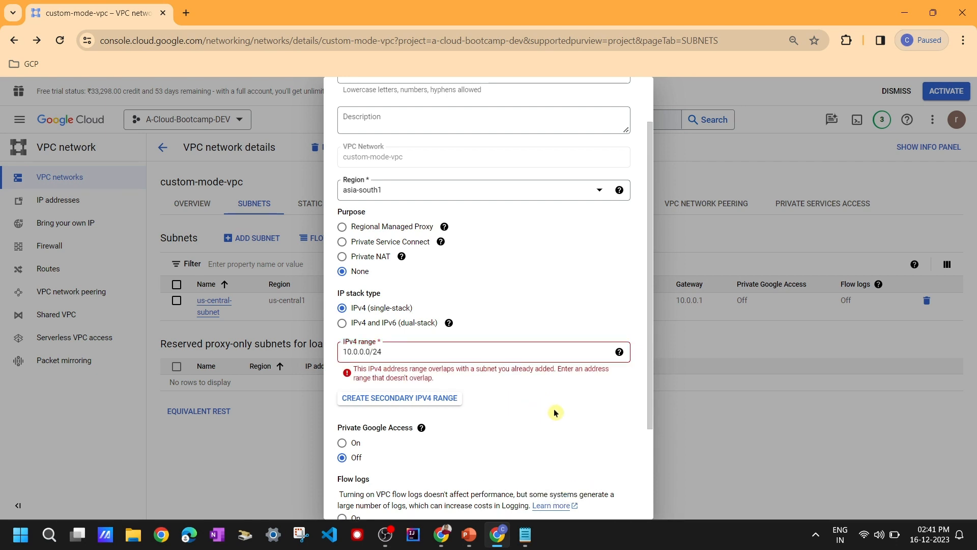
# Change the new subnet's IPv4 range to 10.10.0.0/24 and add the subnet to custom-mode-vpc
pyautogui.click(355, 353)
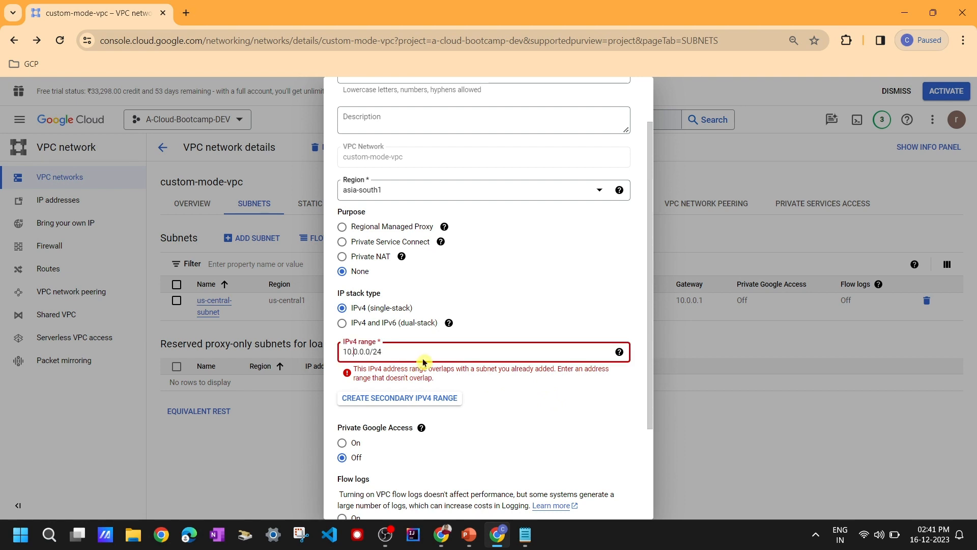
pyautogui.write('10.')
pyautogui.click(560, 390)
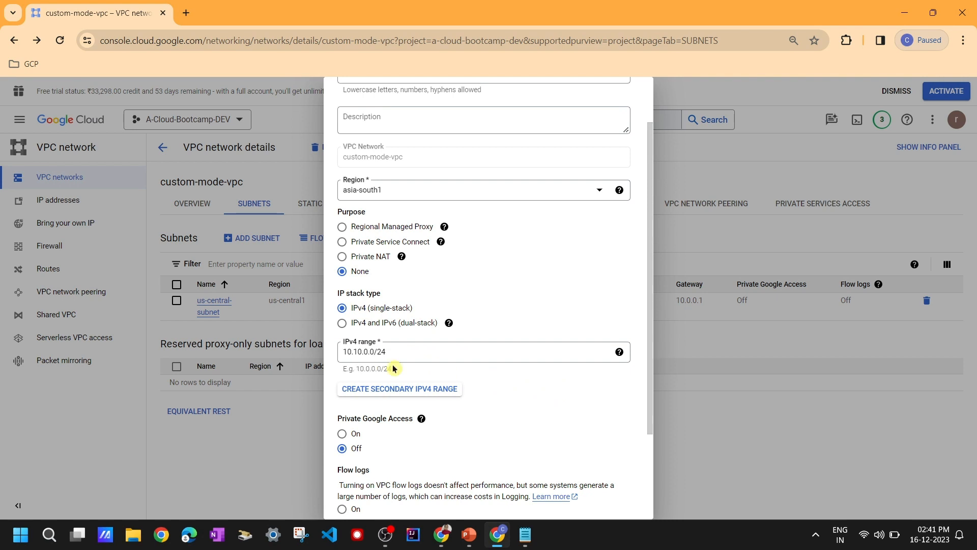
pyautogui.scroll(-2, 571, 396)
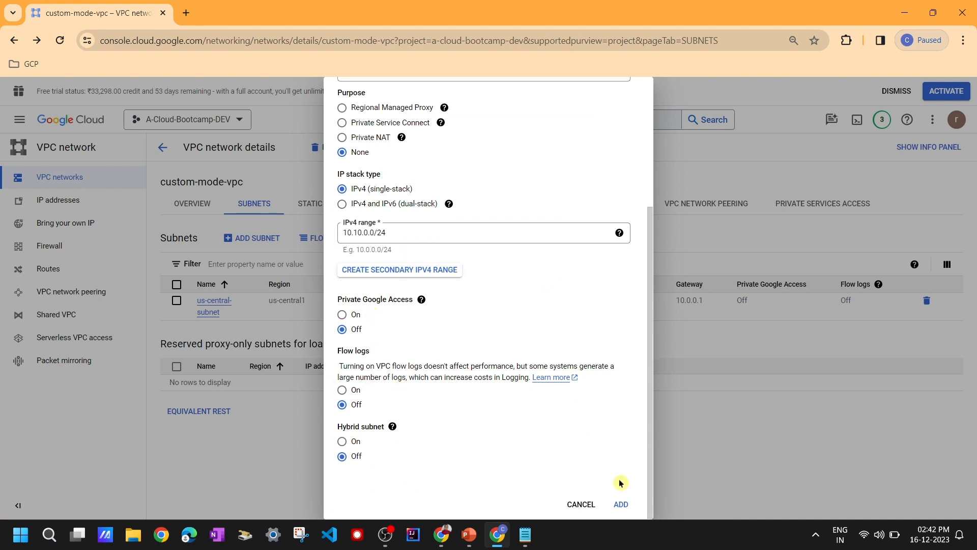
pyautogui.click(621, 505)
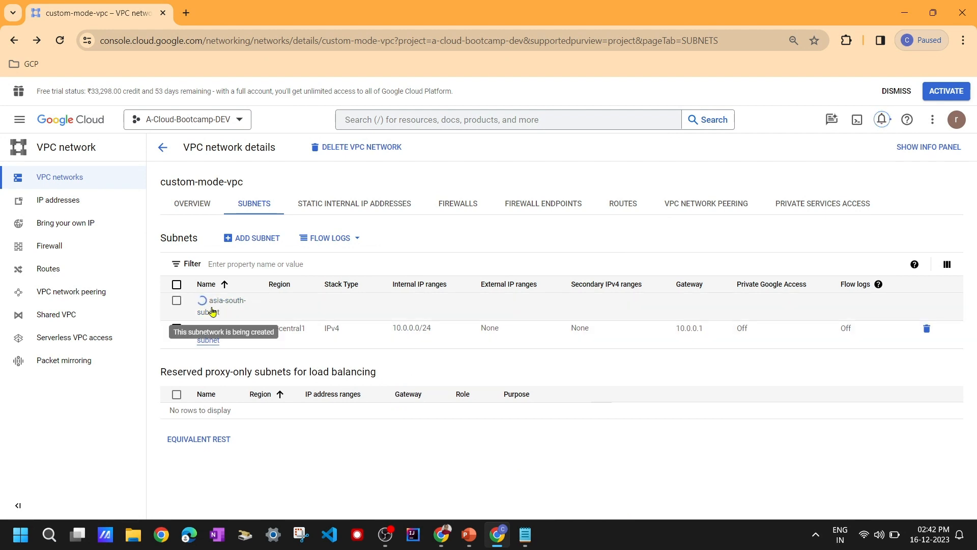
# Reload the VPC networks list and compare the subnet counts, modes and firewall rules of auto-mode-vpc and custom-mode-vpc
pyautogui.click(159, 145)
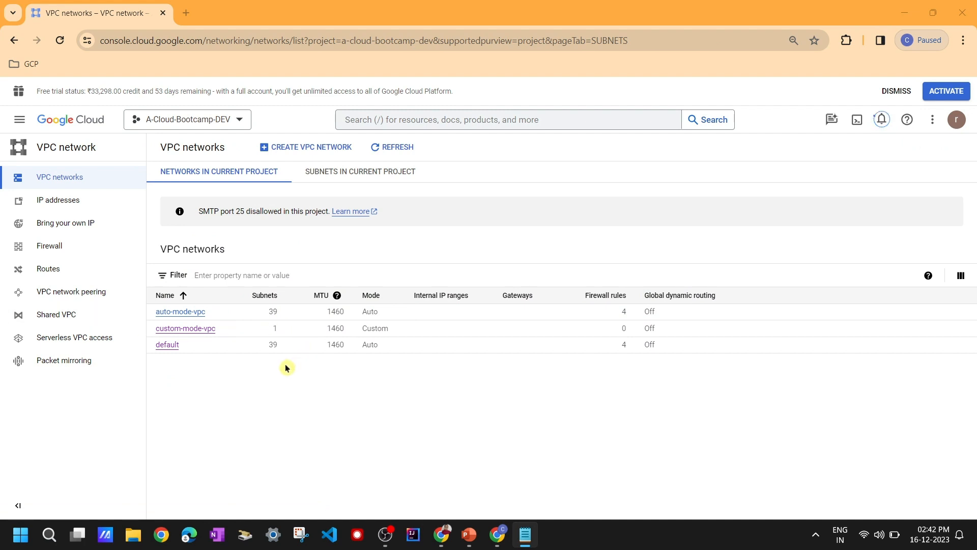
pyautogui.click(57, 45)
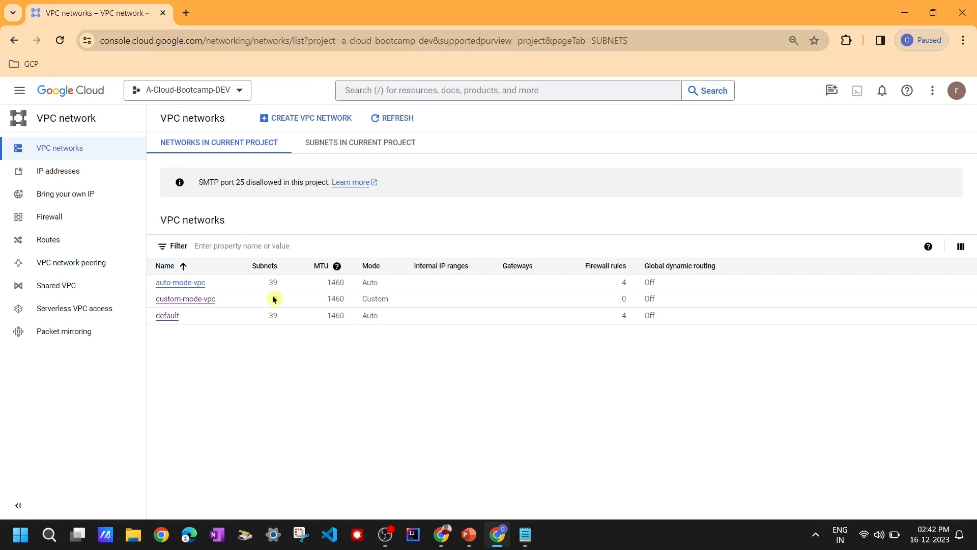
pyautogui.doubleClick(273, 283)
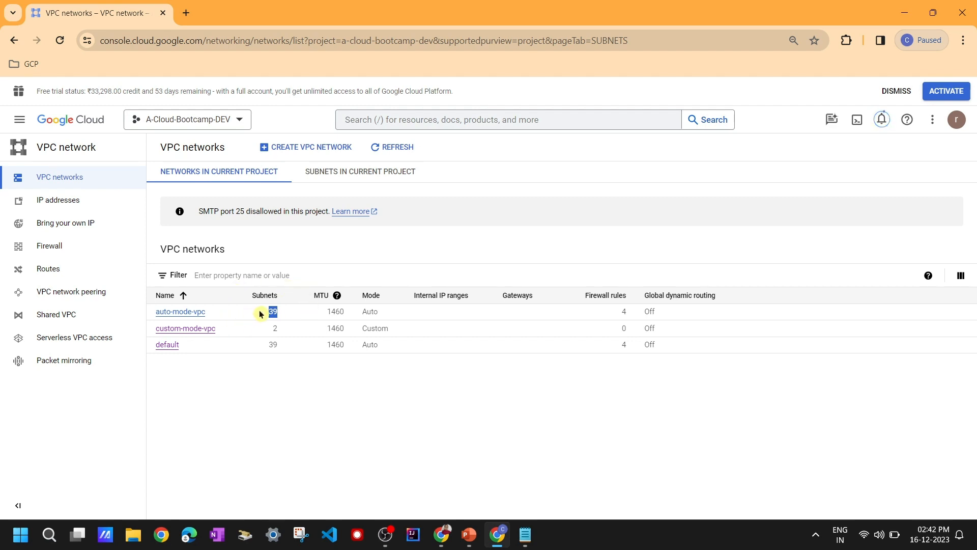
pyautogui.click(274, 312)
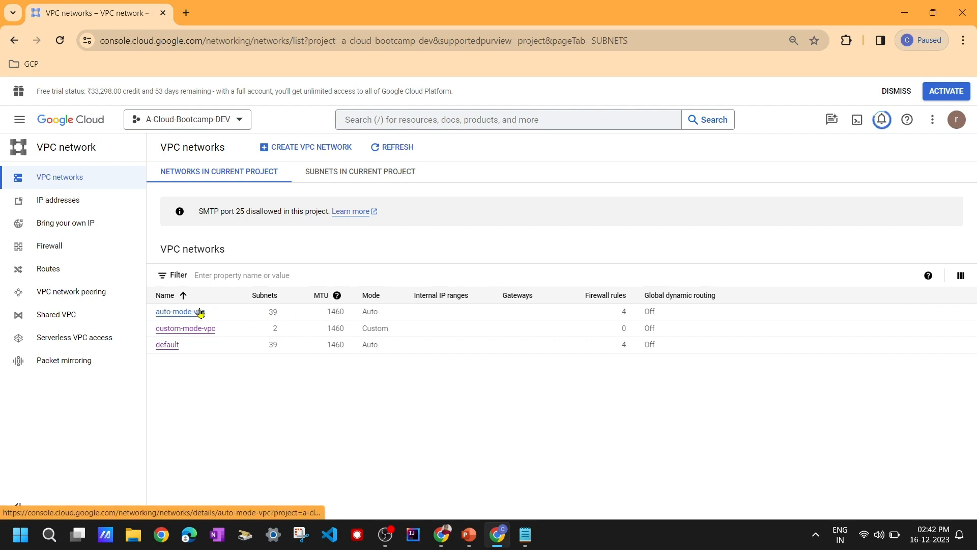
pyautogui.doubleClick(369, 311)
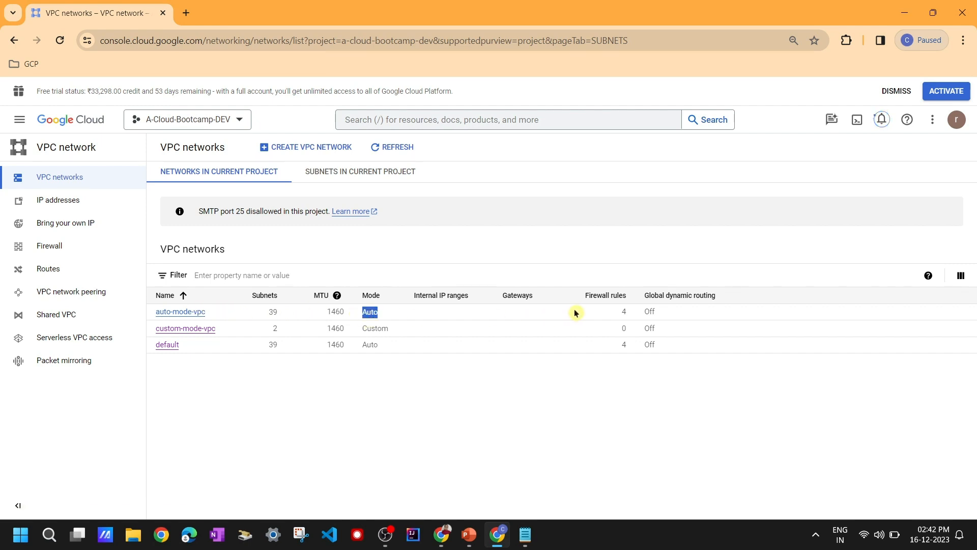
pyautogui.click(613, 313)
pyautogui.click(618, 332)
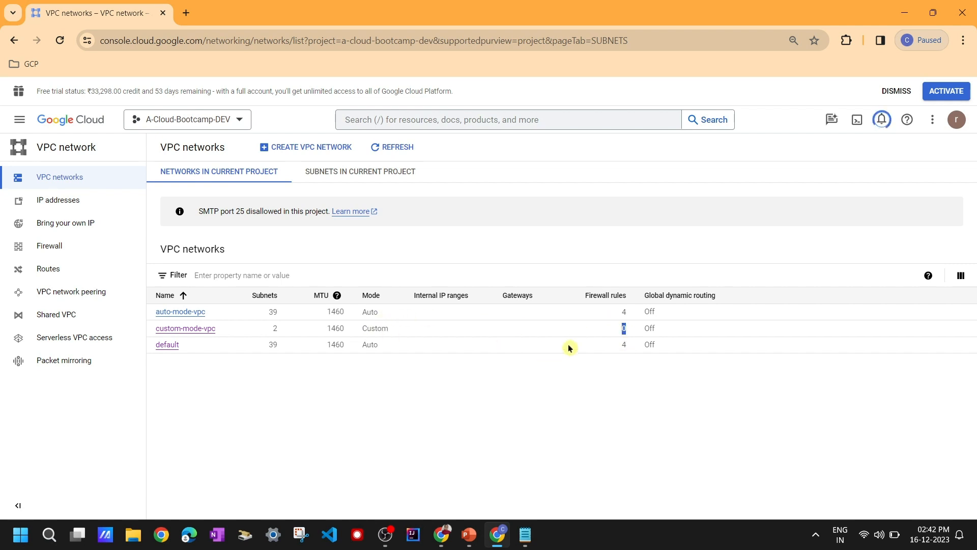
# Open the subnet list of custom-mode-vpc to check asia-south-subnet and us-central-subnet
pyautogui.click(327, 422)
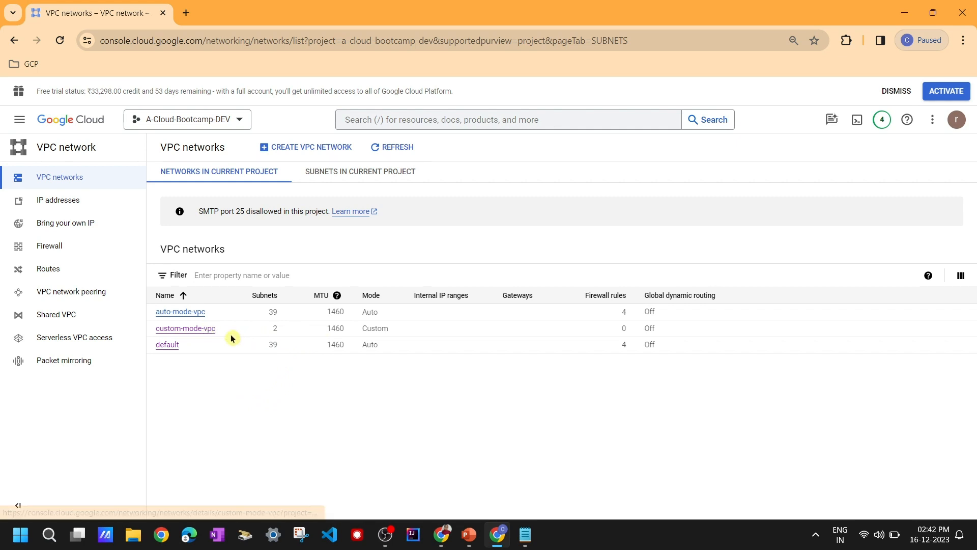
pyautogui.click(194, 334)
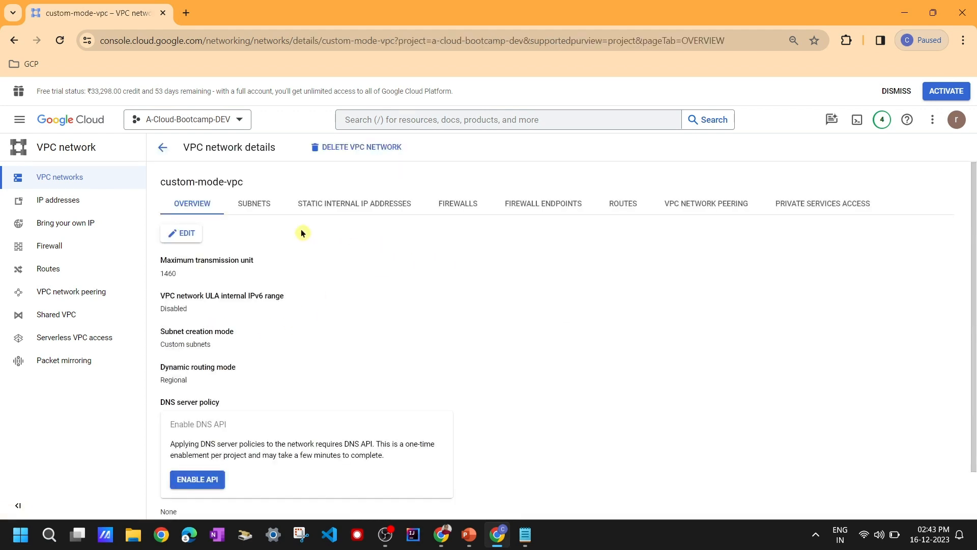
pyautogui.click(250, 204)
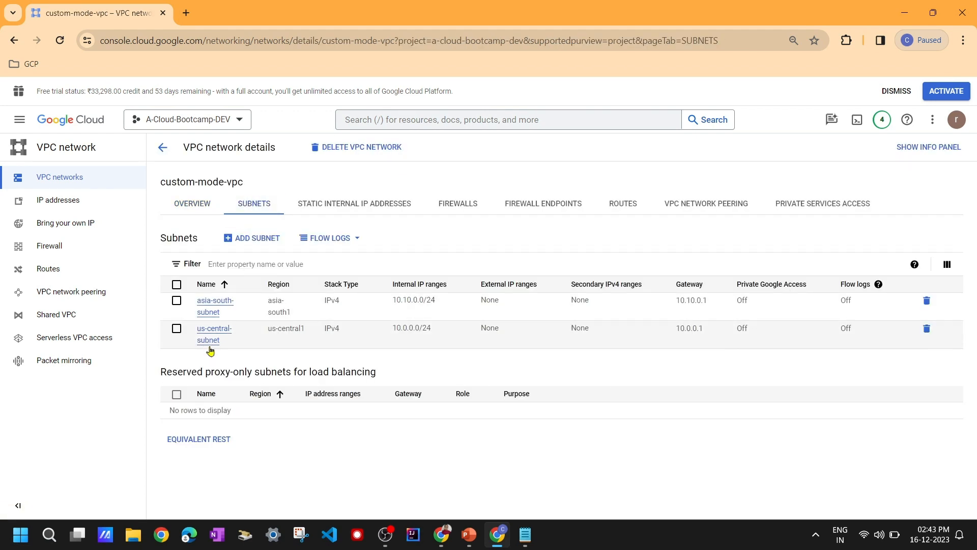
# Start creating a new Compute Engine VM instance and name it custom-instance-vpc-us
pyautogui.click(88, 116)
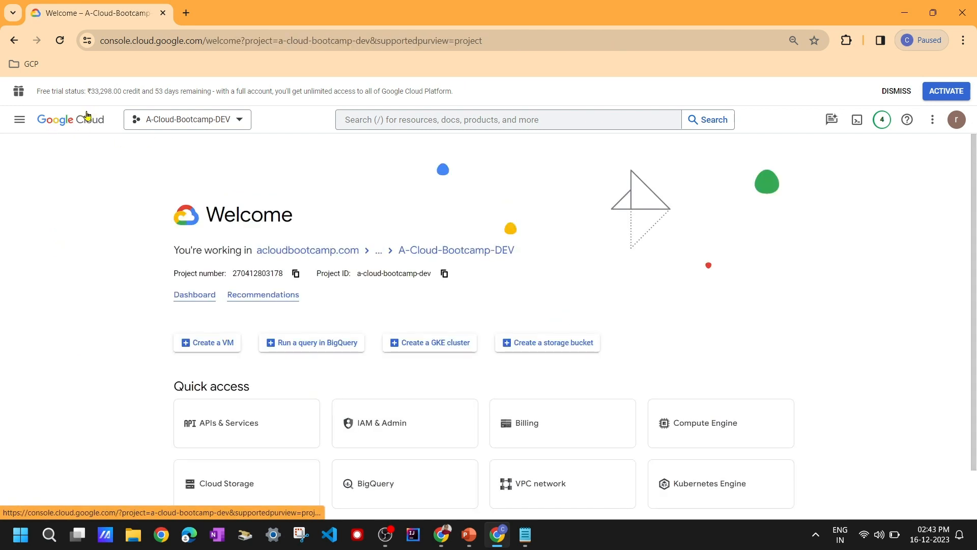
pyautogui.click(16, 117)
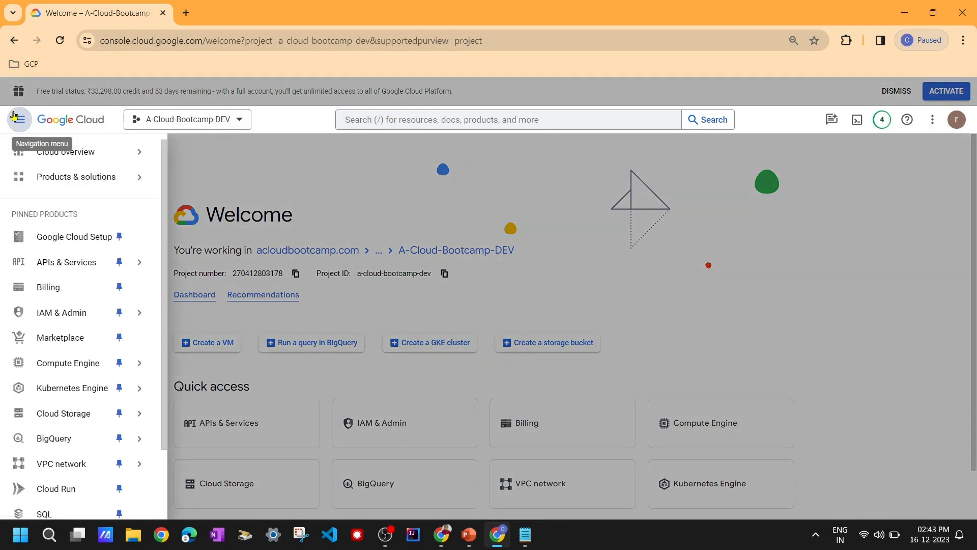
pyautogui.click(69, 363)
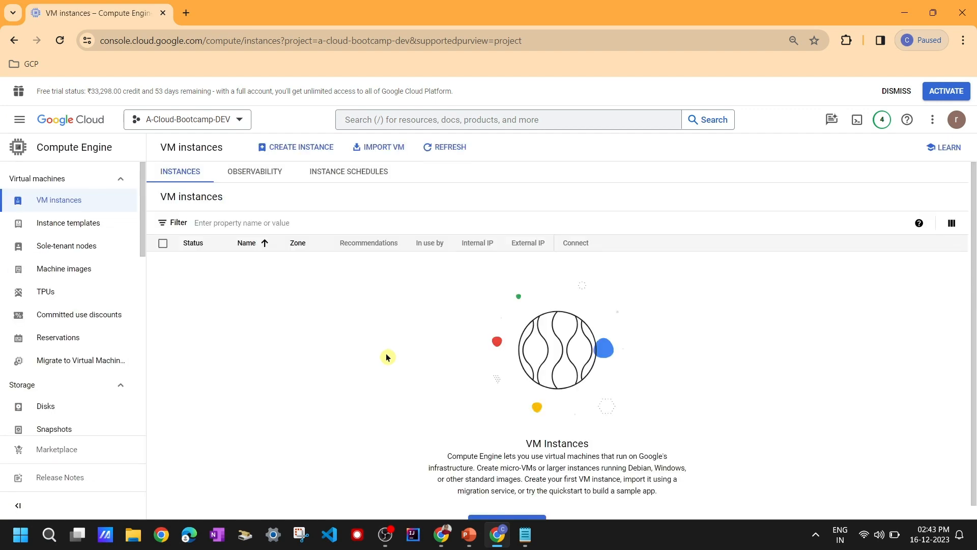
pyautogui.click(287, 153)
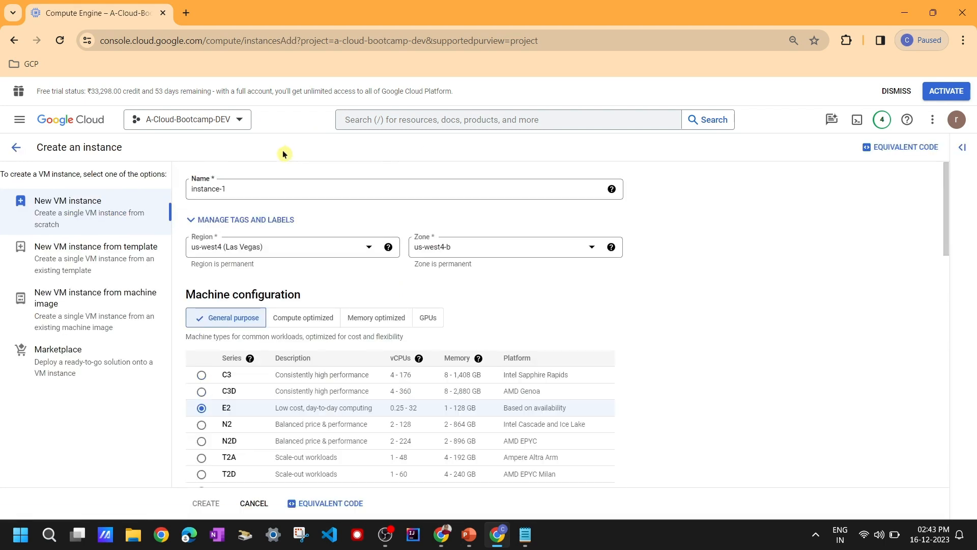
pyautogui.tripleClick(254, 190)
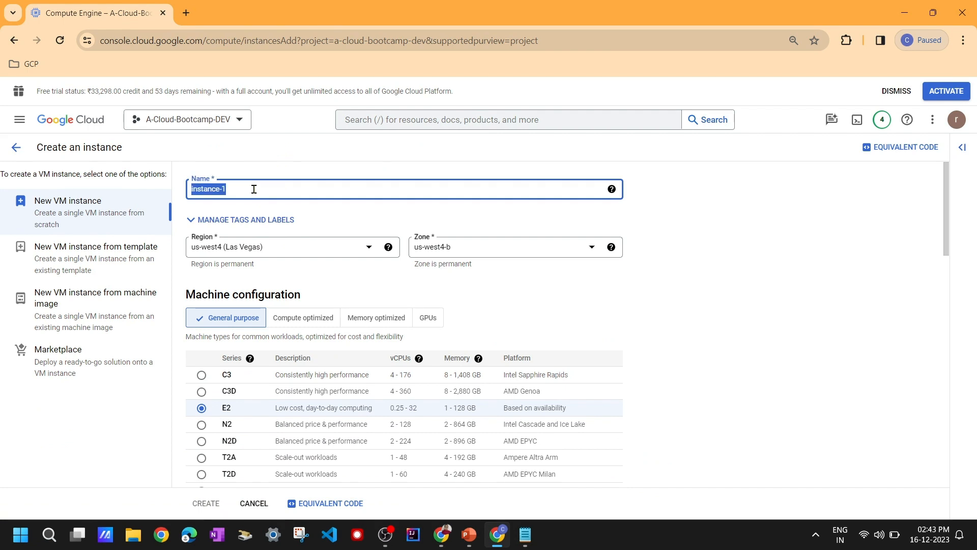
pyautogui.write('cust')
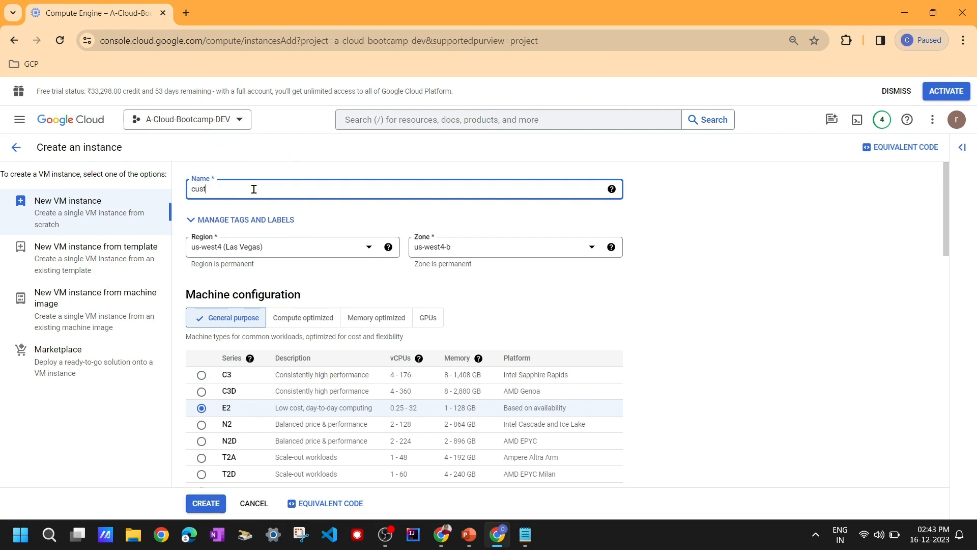
pyautogui.write('om-instance-vpc-us')
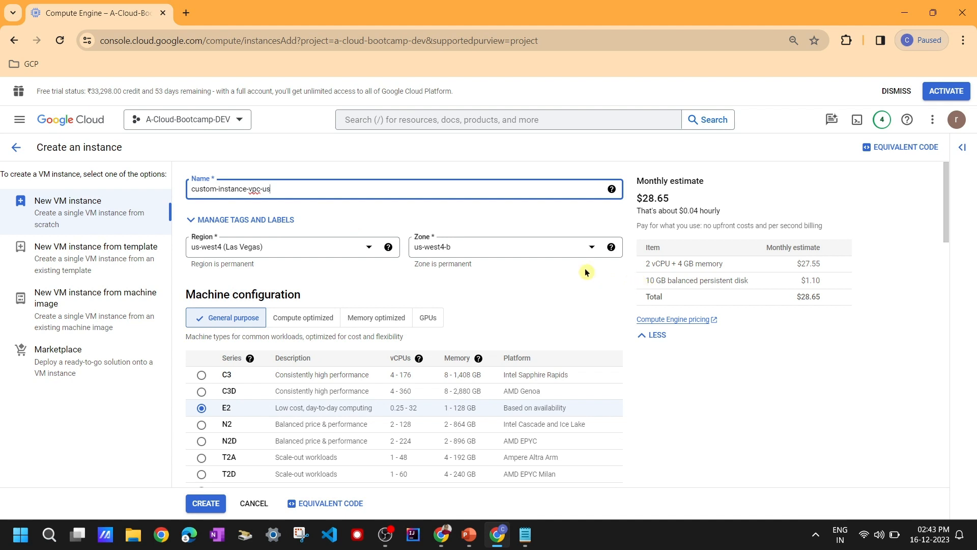
# Set the VM instance's region to us-central1 (Iowa)
pyautogui.click(275, 249)
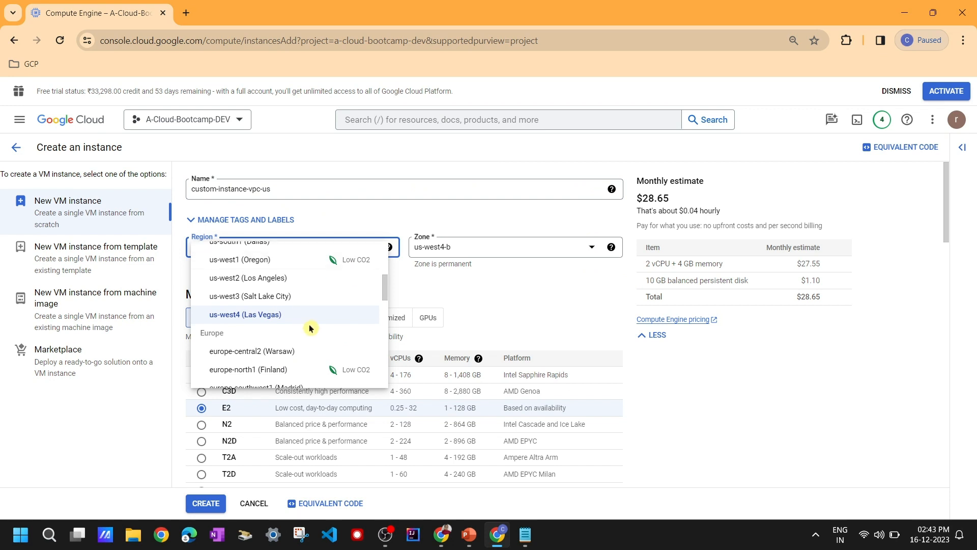
pyautogui.scroll(5, 283, 312)
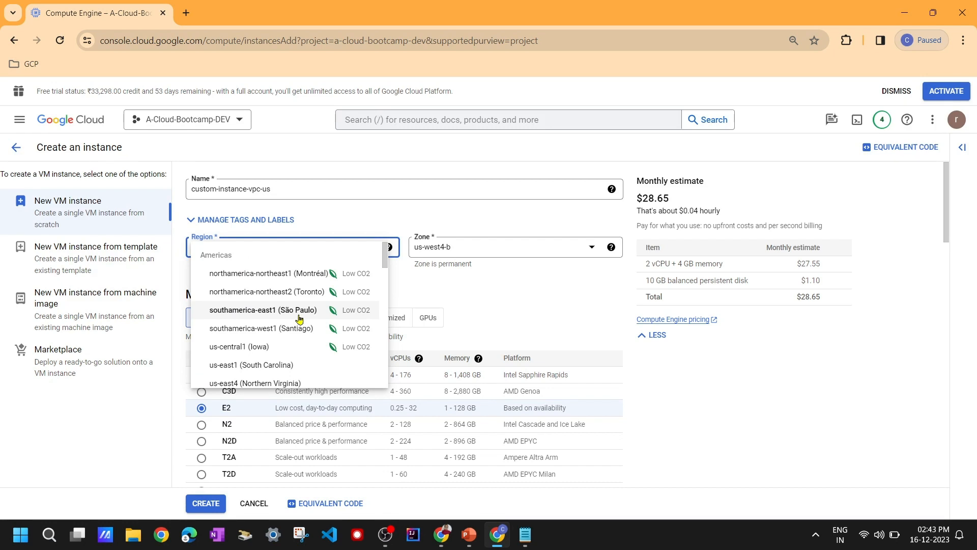
pyautogui.scroll(-2, 300, 319)
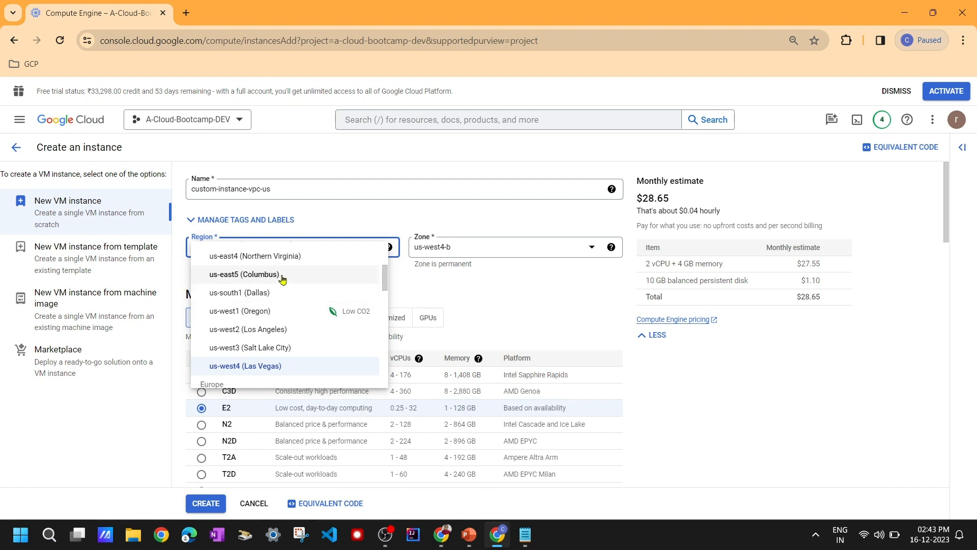
pyautogui.scroll(-1, 279, 281)
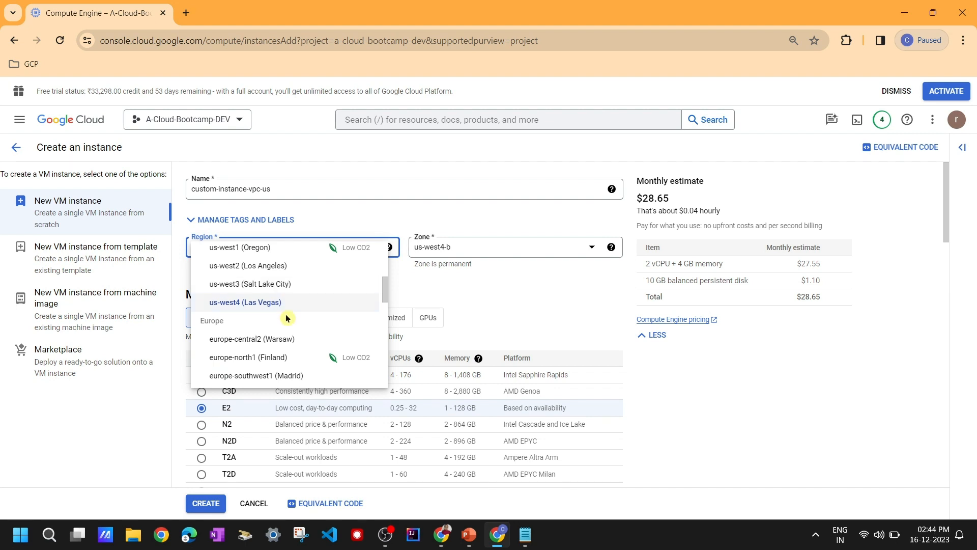
pyautogui.scroll(2, 287, 321)
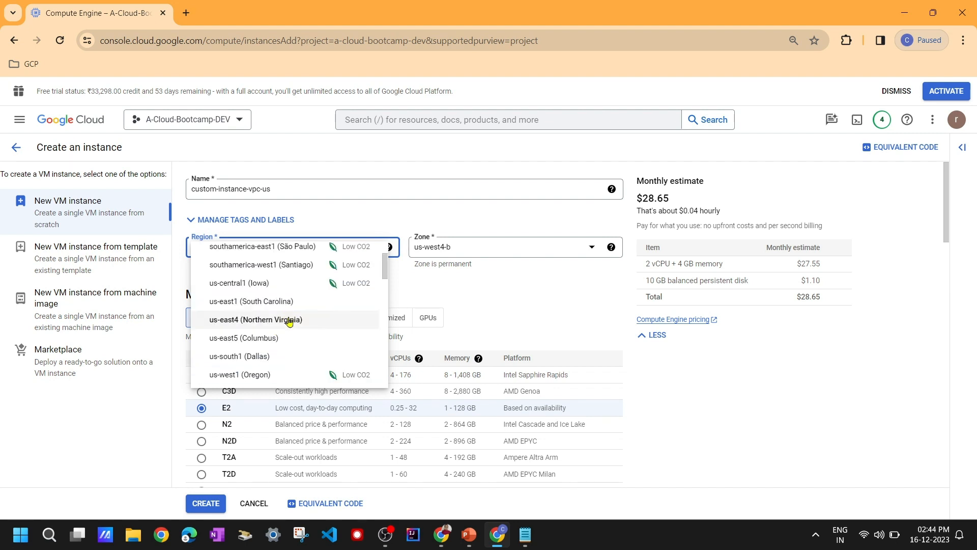
pyautogui.click(280, 283)
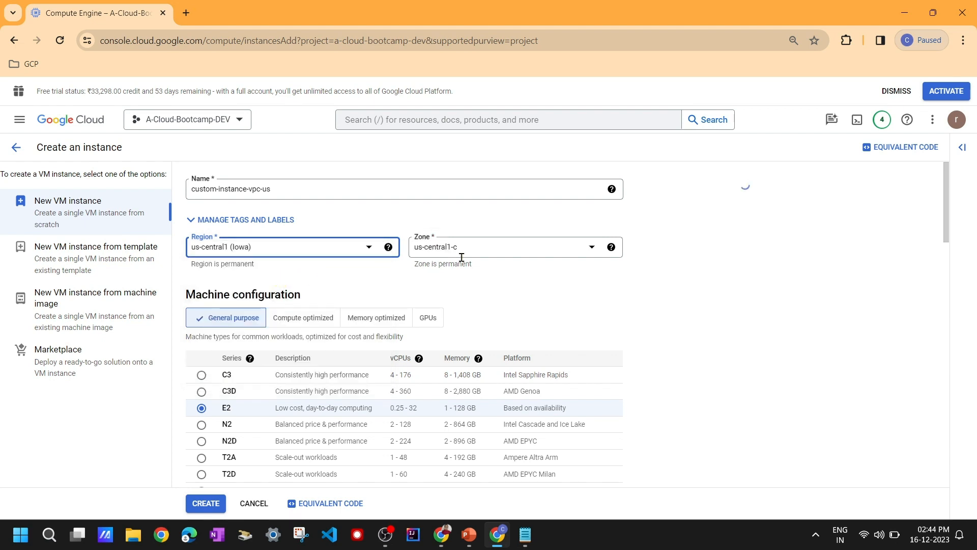
# Choose the general-purpose N2 series as the VM's machine configuration
pyautogui.click(363, 286)
pyautogui.scroll(-1, 363, 356)
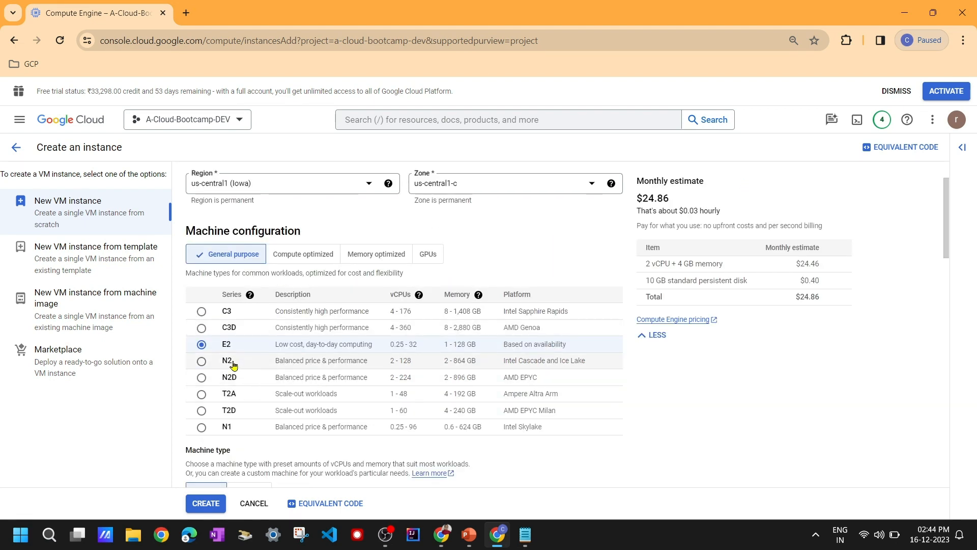
pyautogui.click(201, 362)
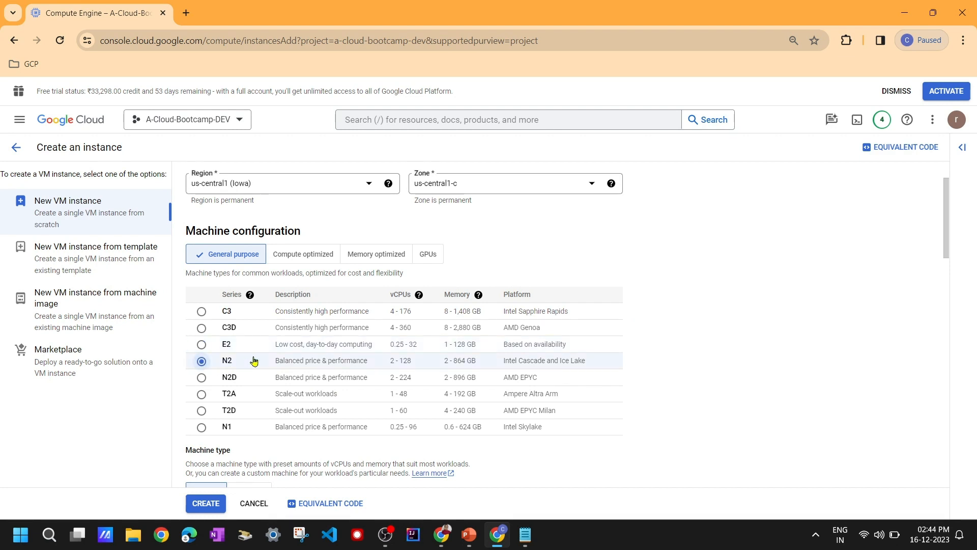
# Expand the Networking section within the advanced options of the new VM instance
pyautogui.scroll(-3, 366, 384)
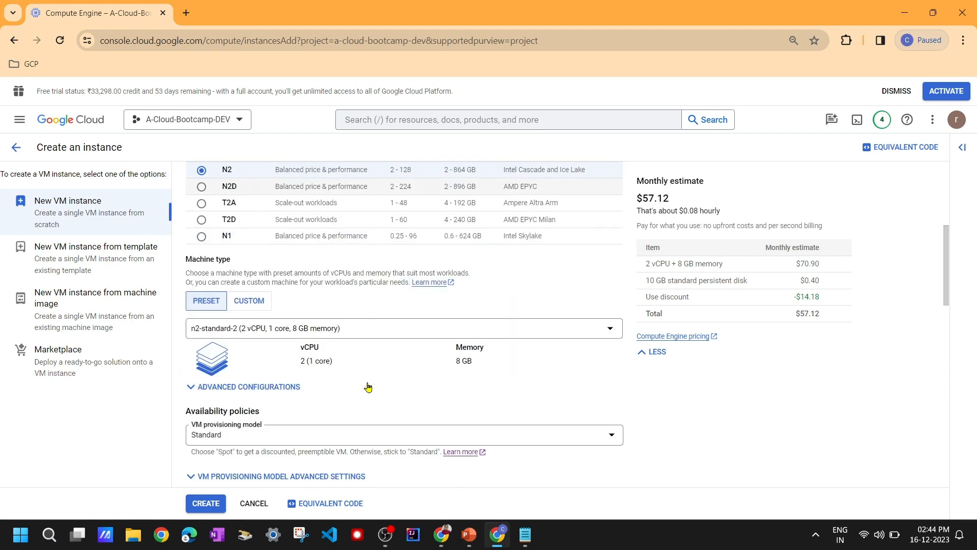
pyautogui.scroll(-6, 400, 382)
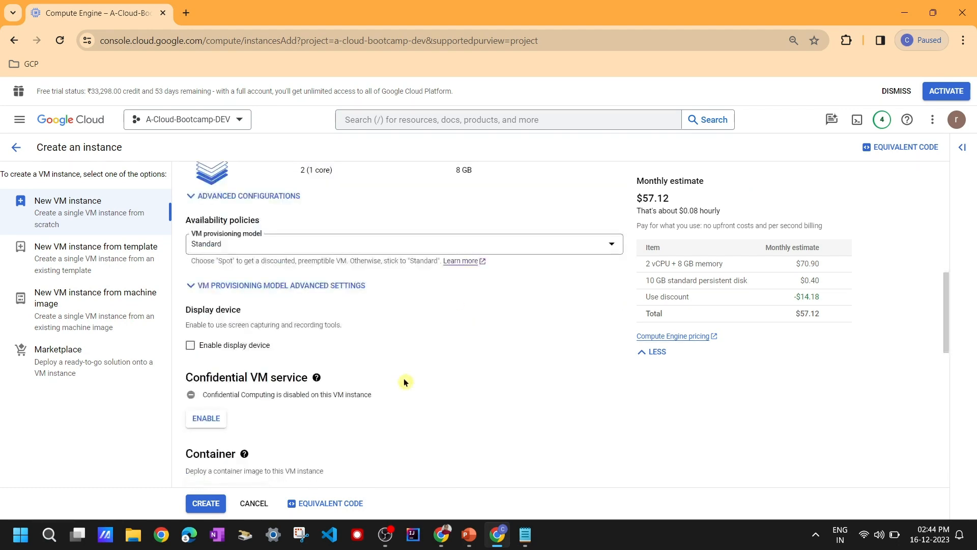
pyautogui.scroll(-5, 405, 379)
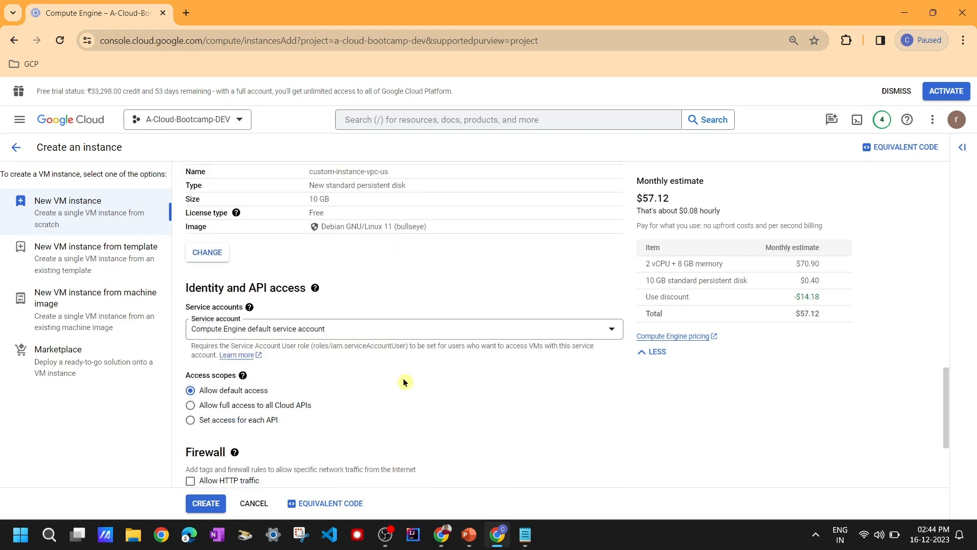
pyautogui.scroll(-1, 403, 384)
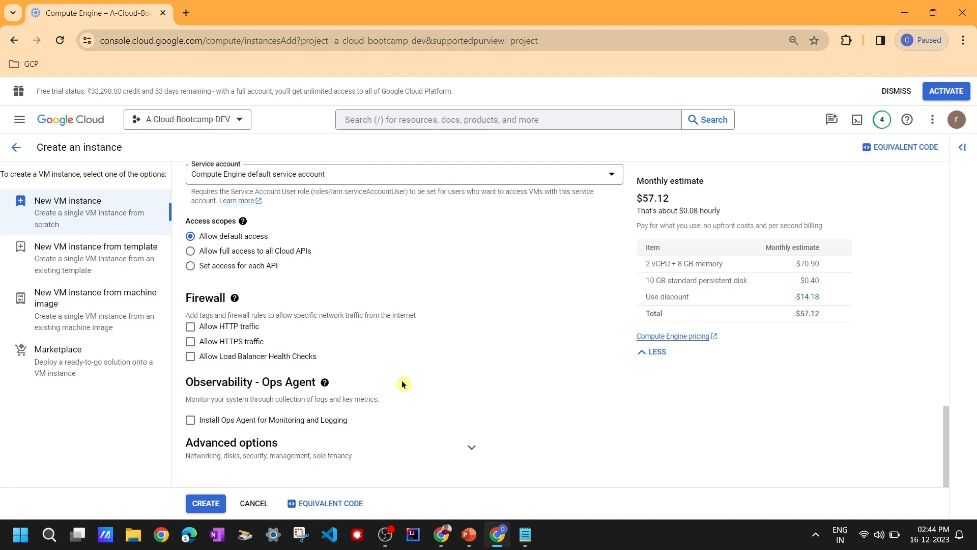
pyautogui.click(228, 451)
pyautogui.scroll(-4, 353, 424)
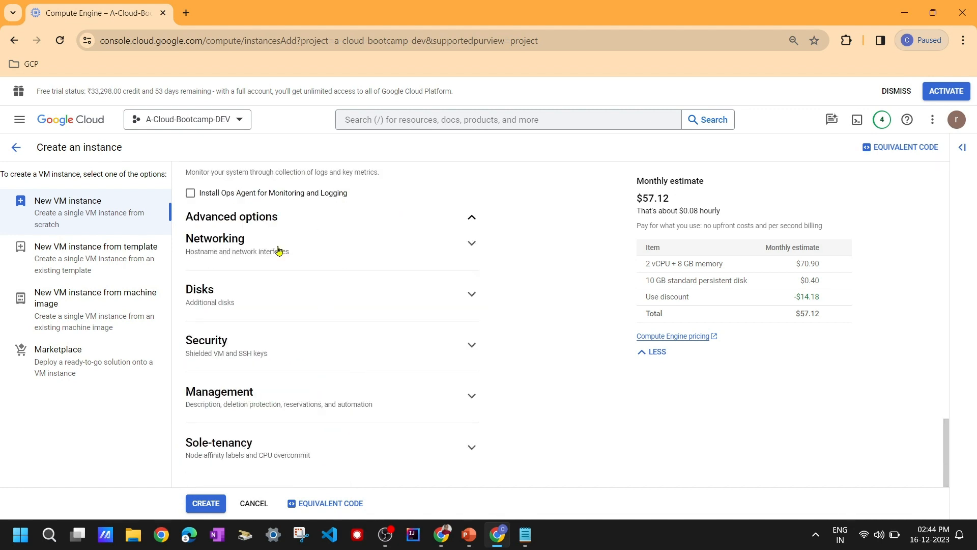
pyautogui.click(249, 250)
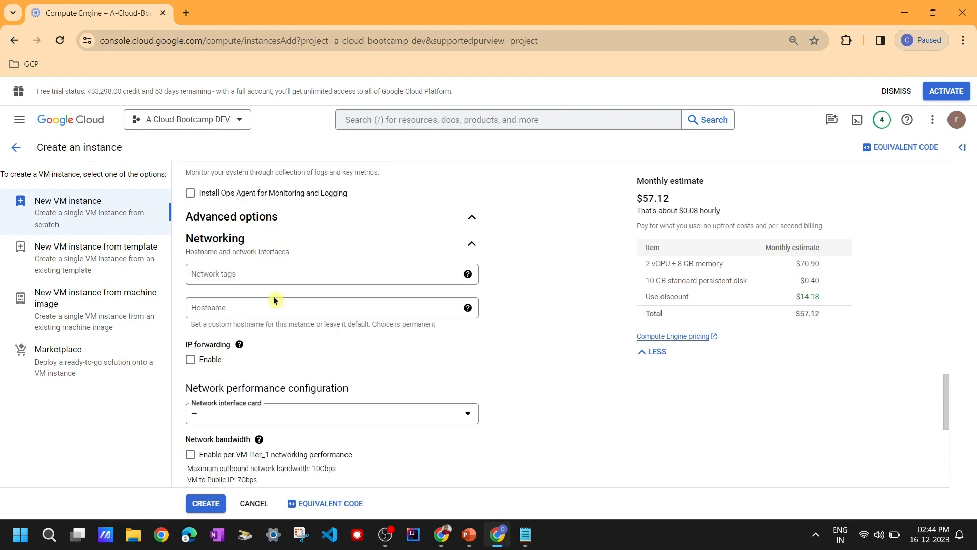
# Edit the VM's default network interface to use custom-mode-vpc as its network, and look through the remaining interface settings
pyautogui.scroll(-2, 381, 361)
pyautogui.scroll(-1, 383, 363)
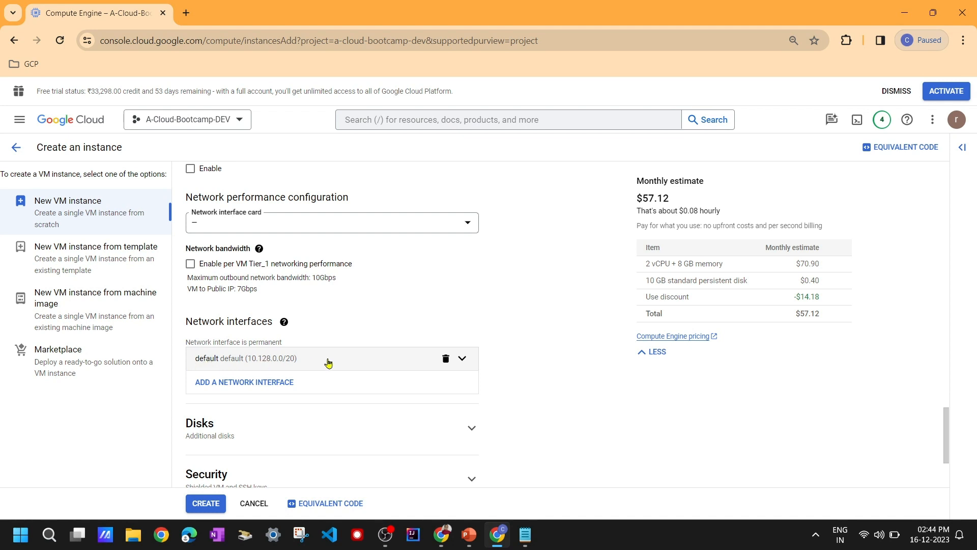
pyautogui.scroll(-1, 324, 364)
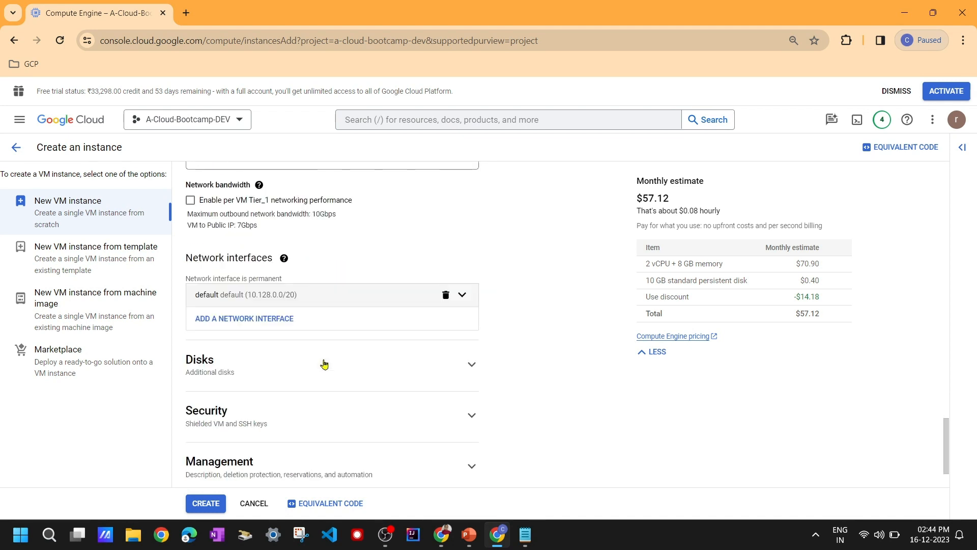
pyautogui.click(463, 292)
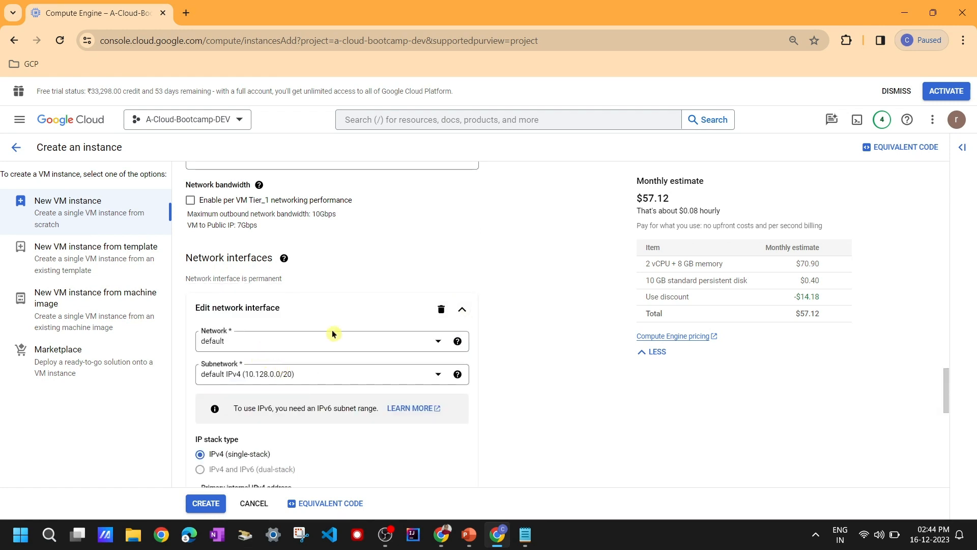
pyautogui.click(280, 343)
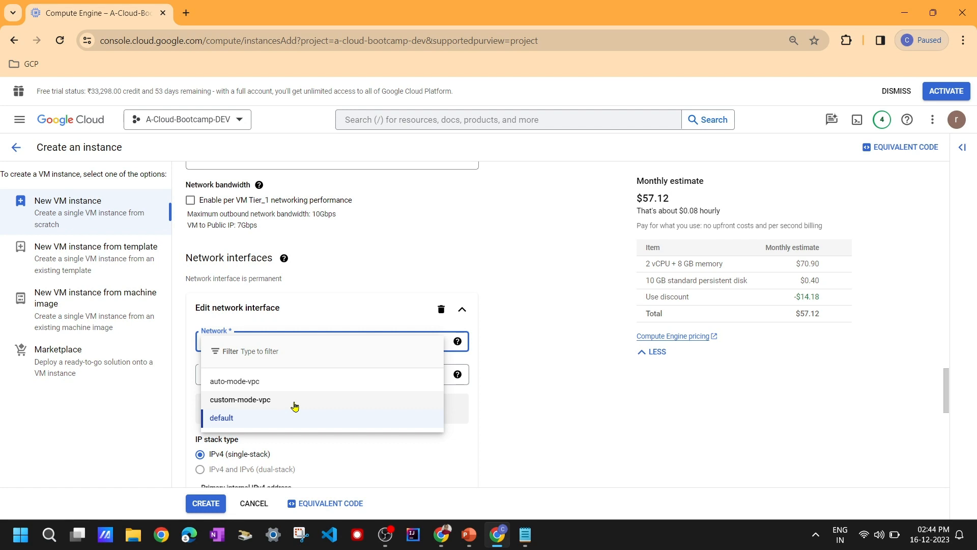
pyautogui.click(294, 406)
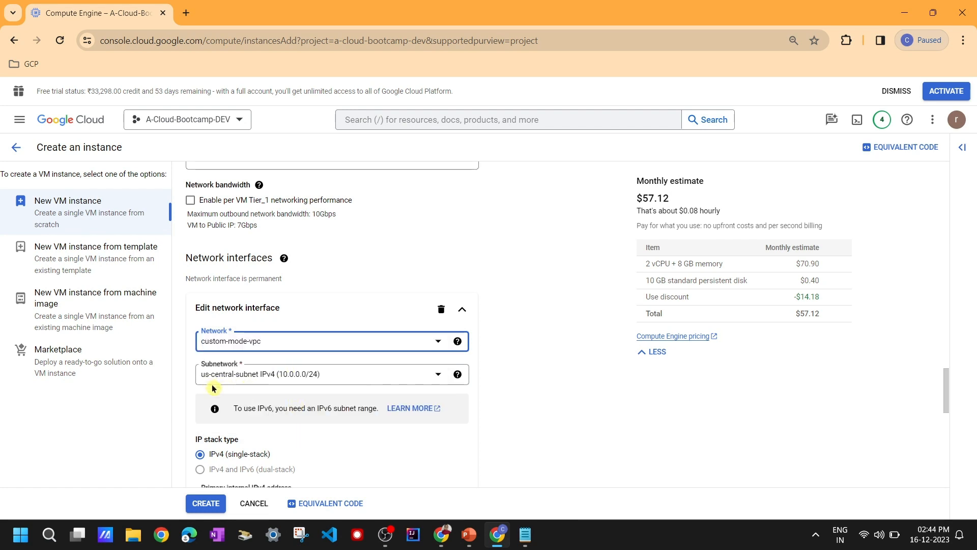
pyautogui.scroll(-3, 351, 426)
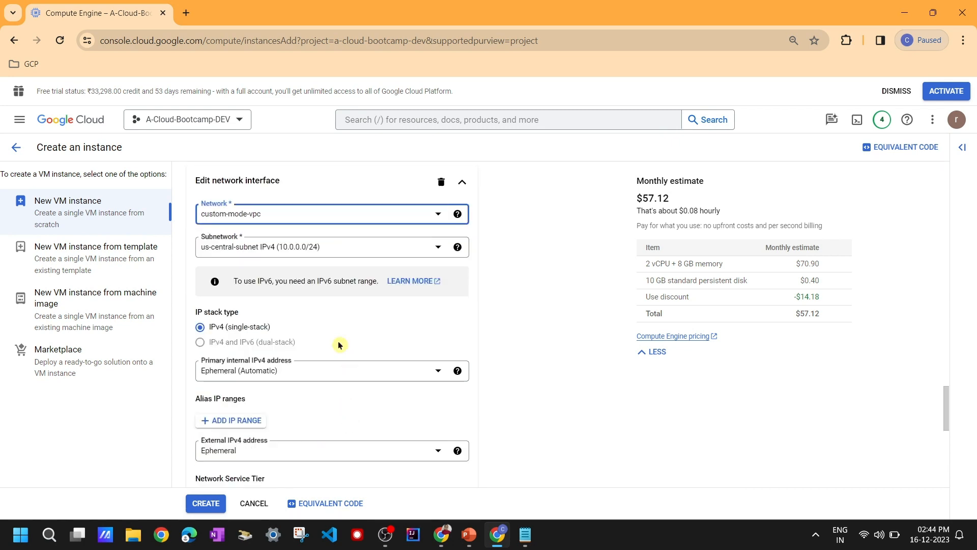
pyautogui.scroll(-3, 402, 330)
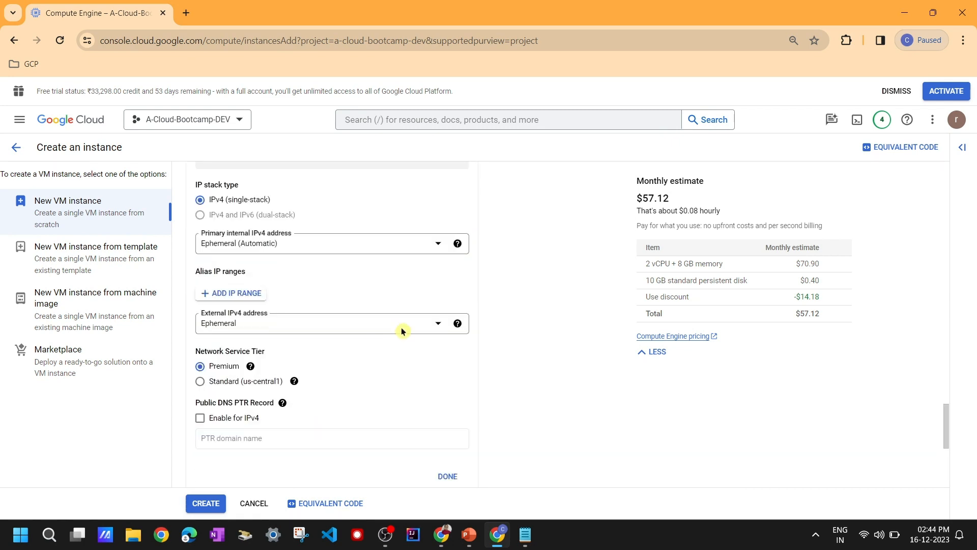
pyautogui.scroll(-6, 402, 331)
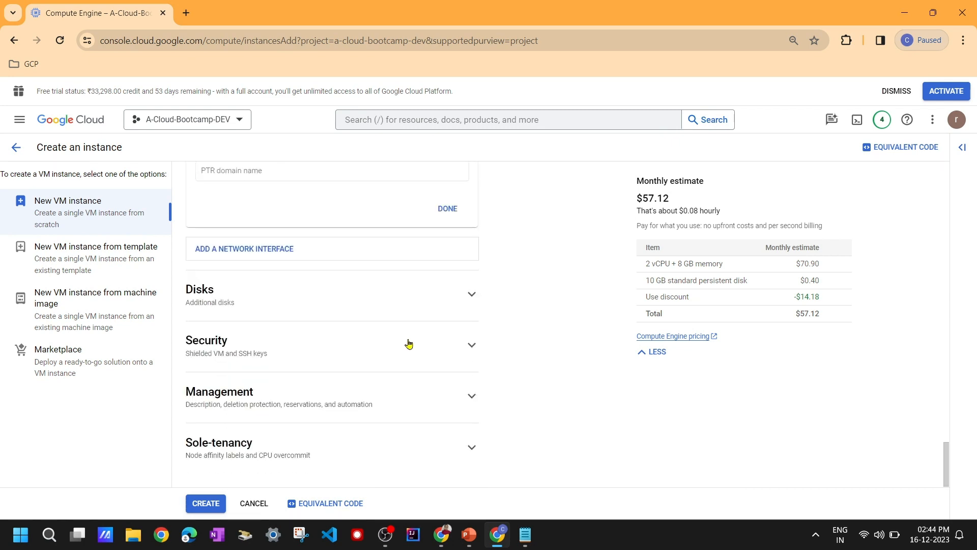